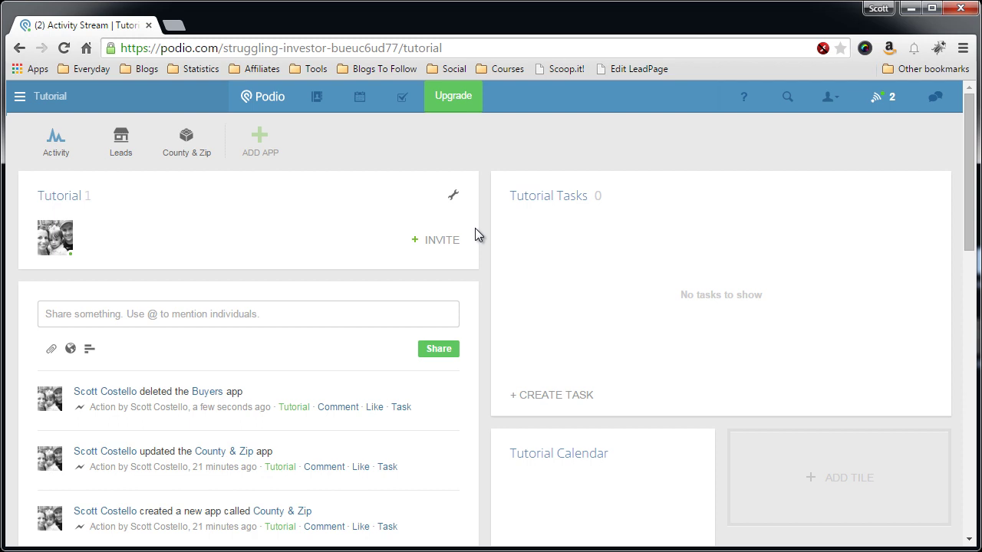
Step: Create a custom app from scratch named 'Buyers', with its item name field next
click(259, 150)
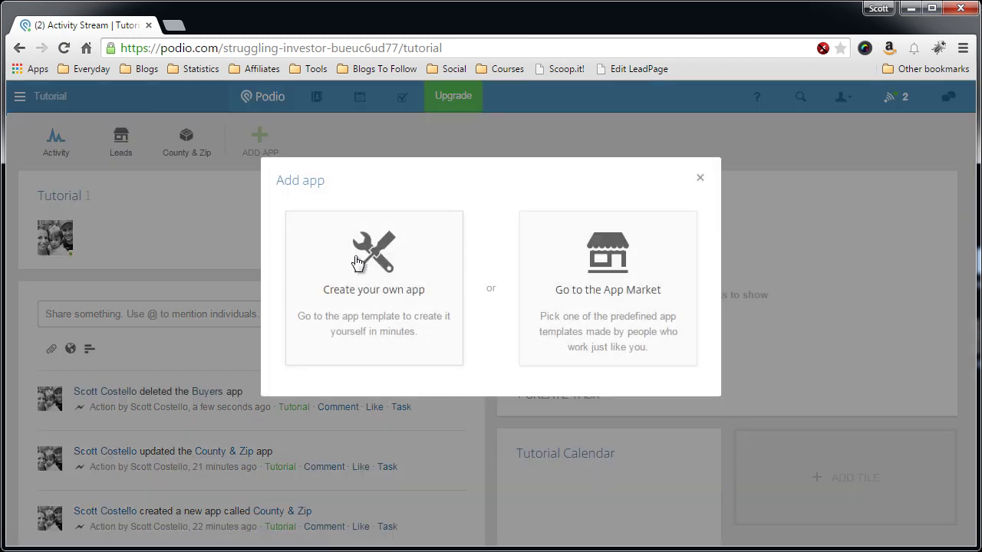
click(398, 288)
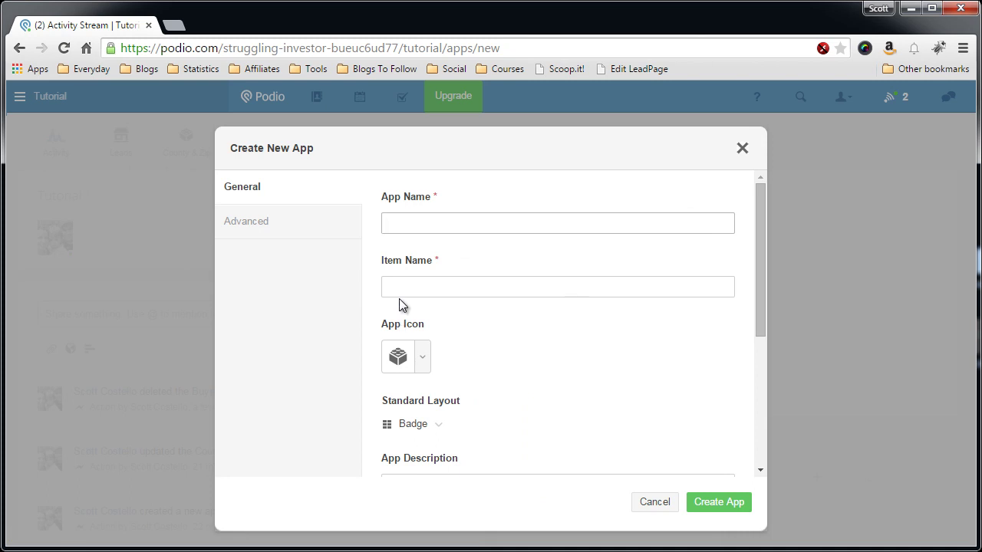
text(BUyers)
key(BackSpace)
key(BackSpace)
key(BackSpace)
key(BackSpace)
key(BackSpace)
text(uyers)
key(Tab)
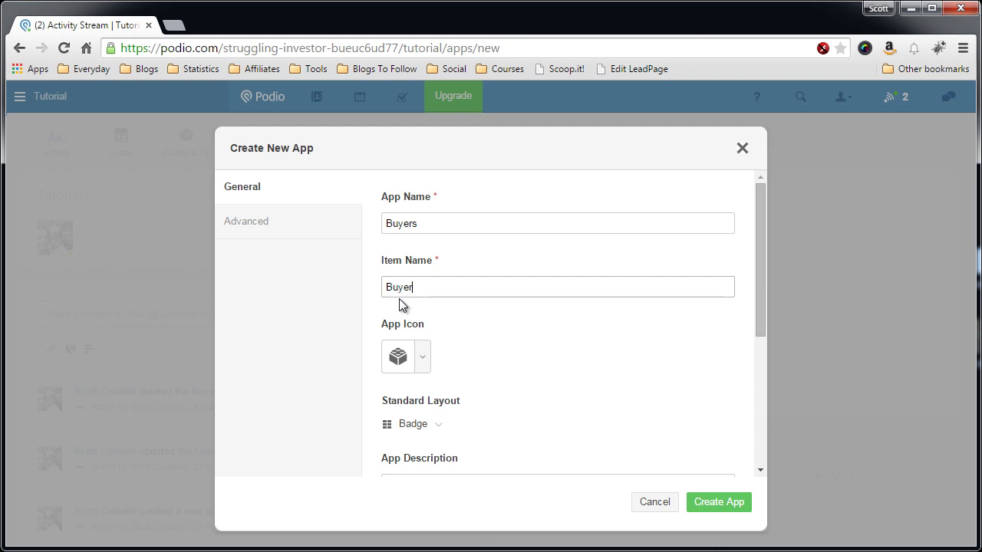
Step: Give the Buyers app the walking-person icon found by searching 'person'
click(415, 361)
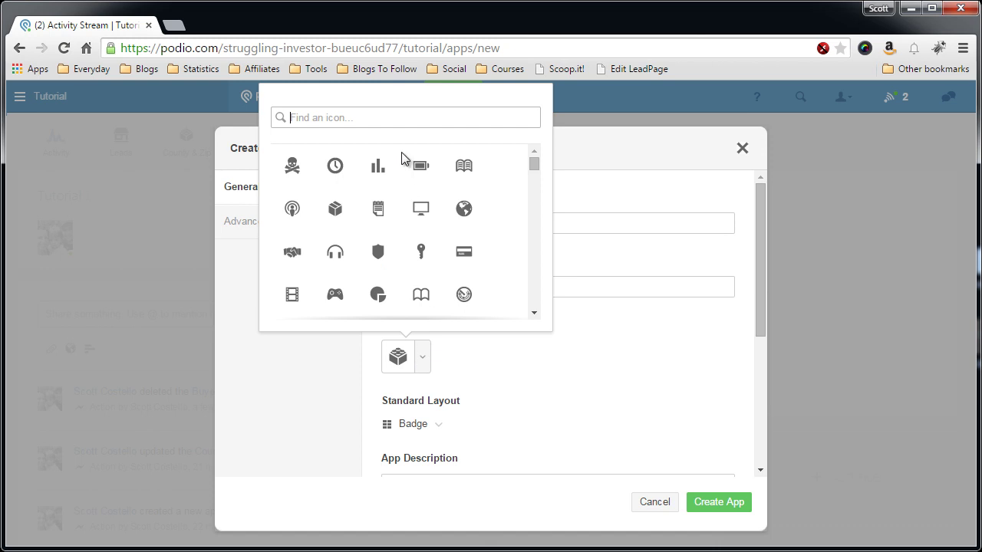
text(person)
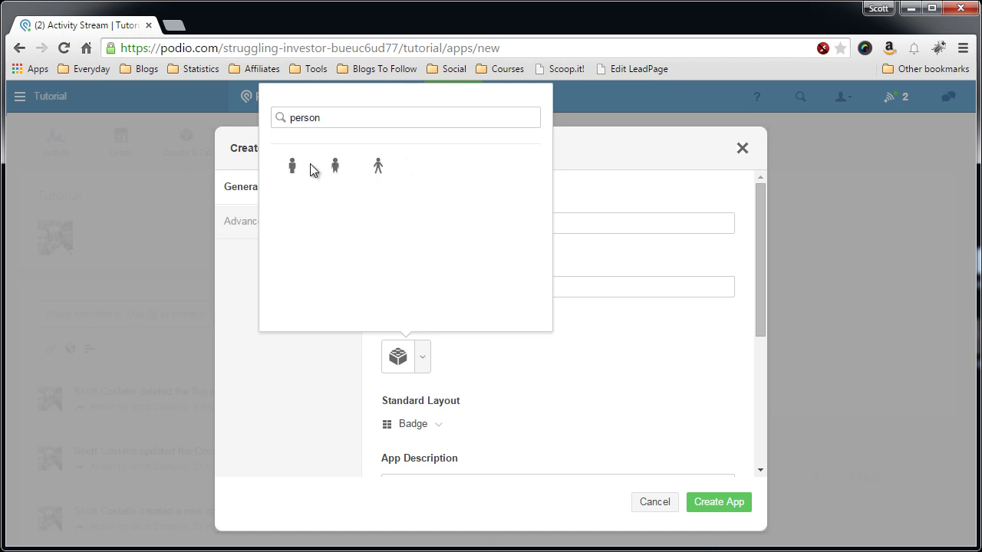
click(377, 167)
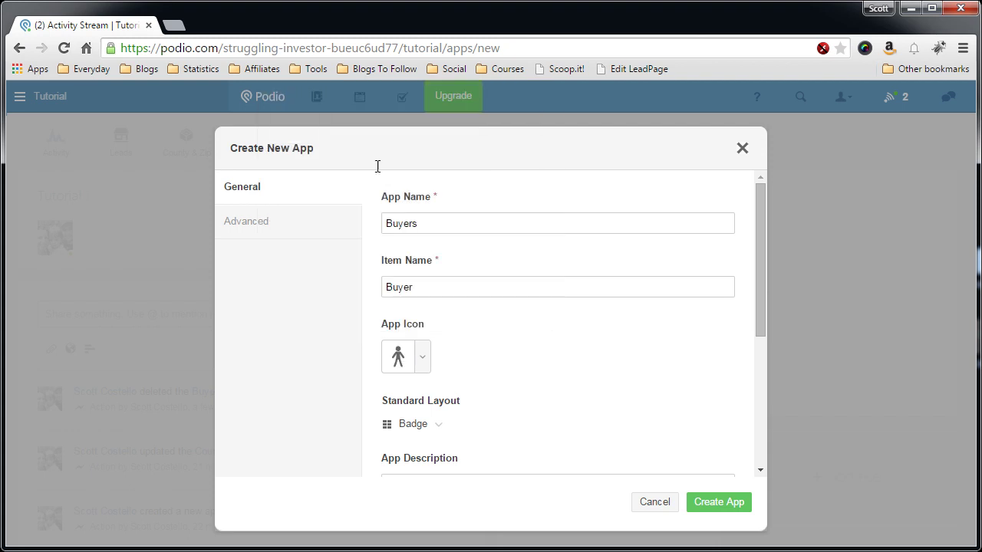
Step: Set the app's standard layout to Table
click(439, 429)
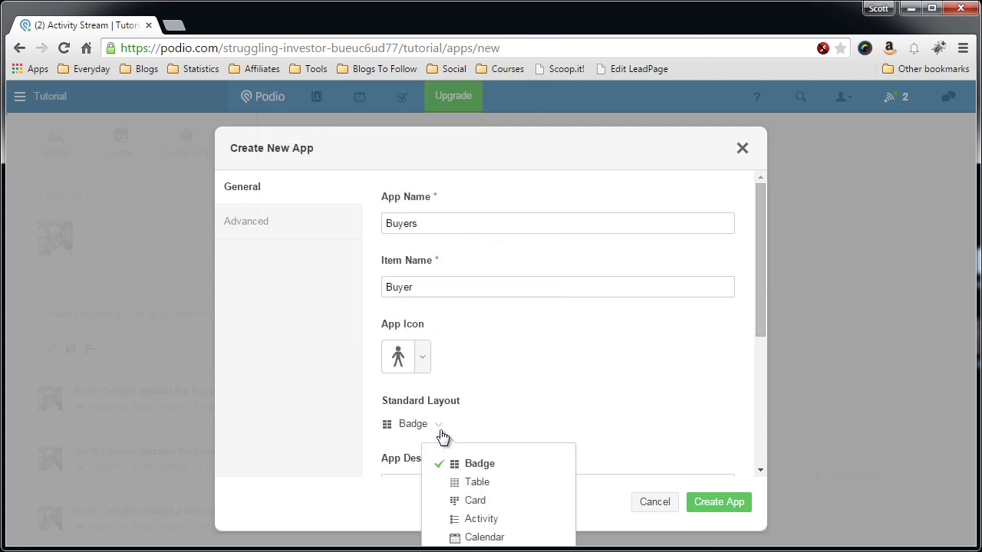
click(483, 483)
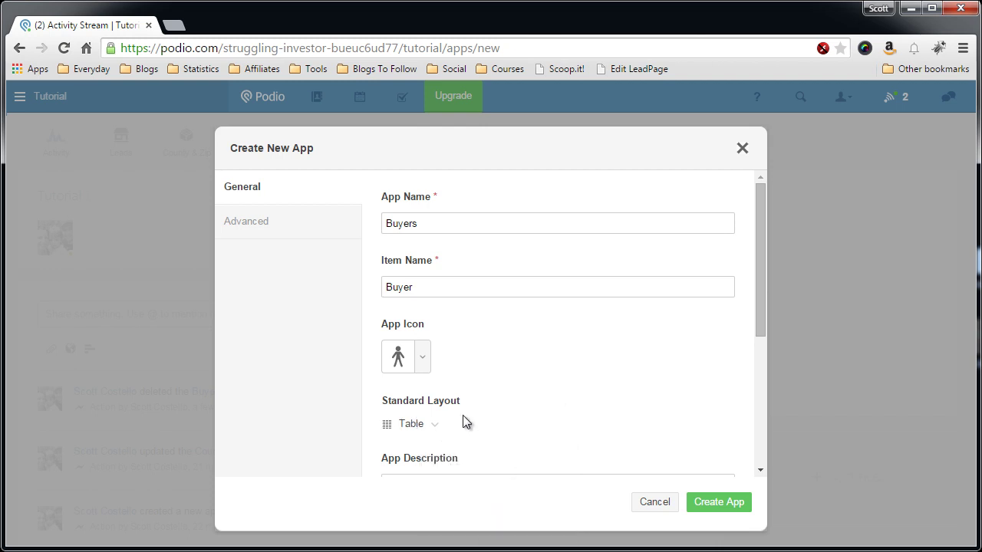
click(434, 427)
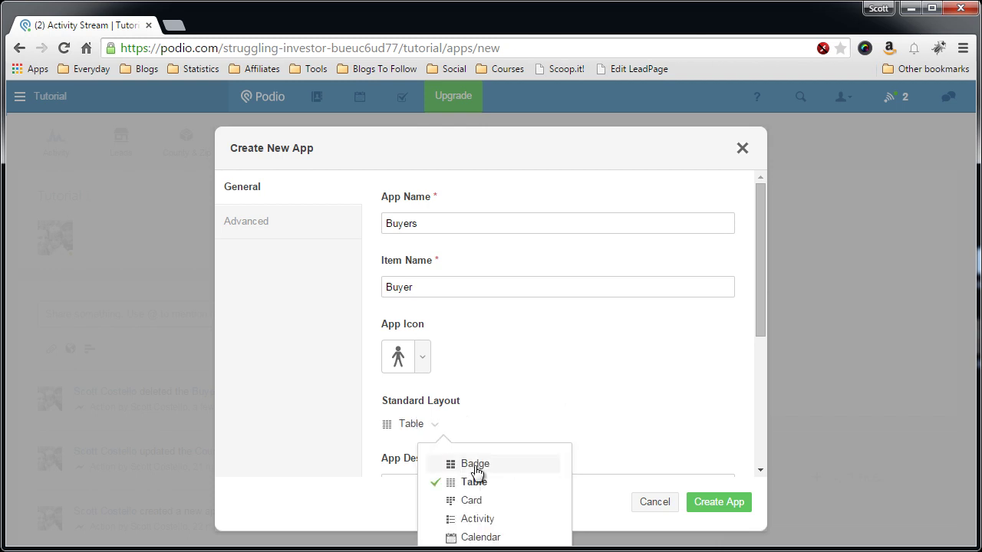
click(512, 410)
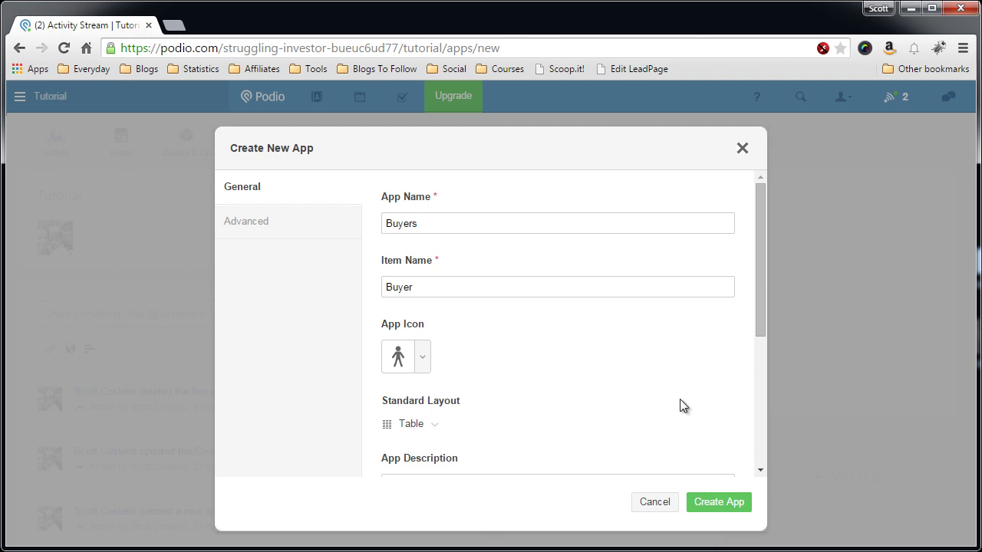
Step: Create the Buyers app and place a Contact field above Title in its template
click(708, 506)
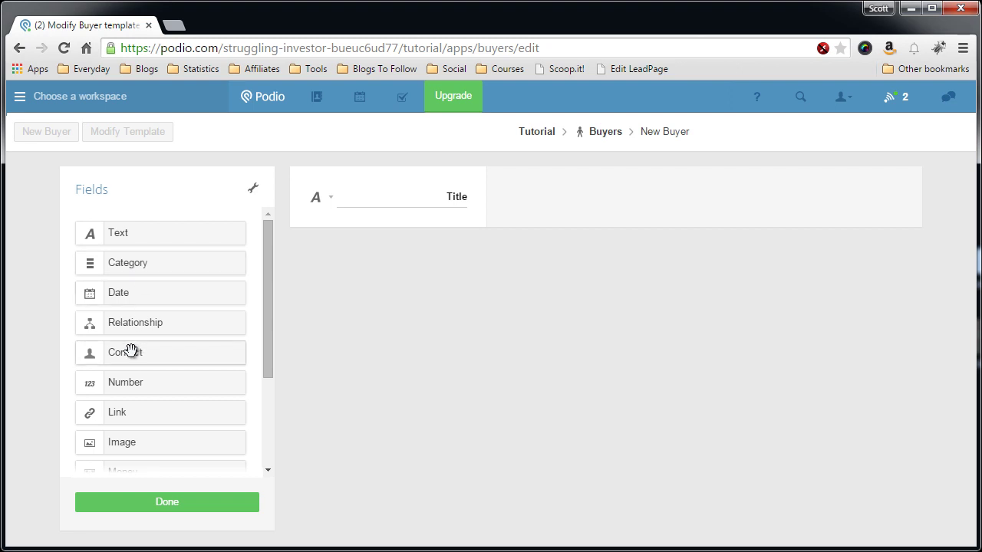
drag(130, 348, 340, 173)
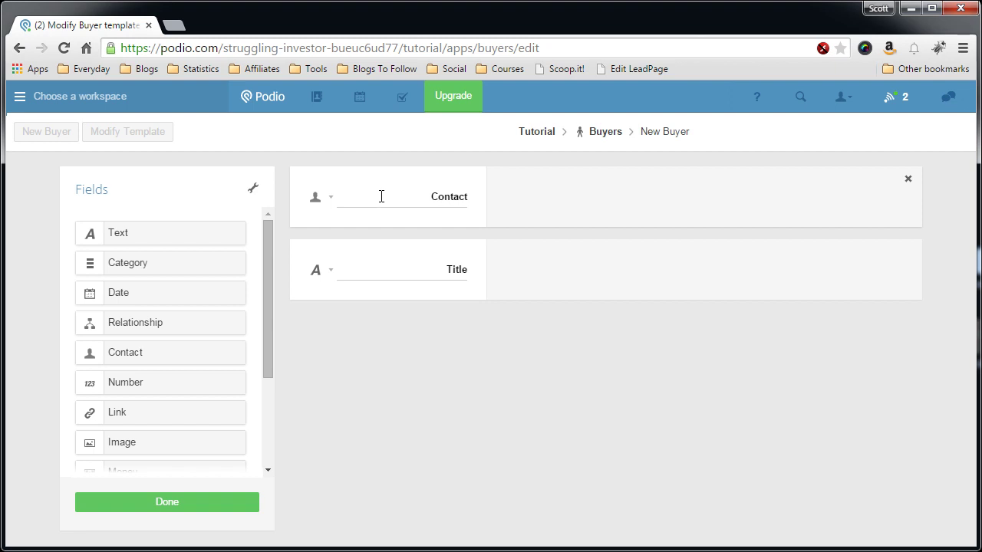
Step: Set the Contact field's contact type and sharing to Workspace contacts
click(332, 203)
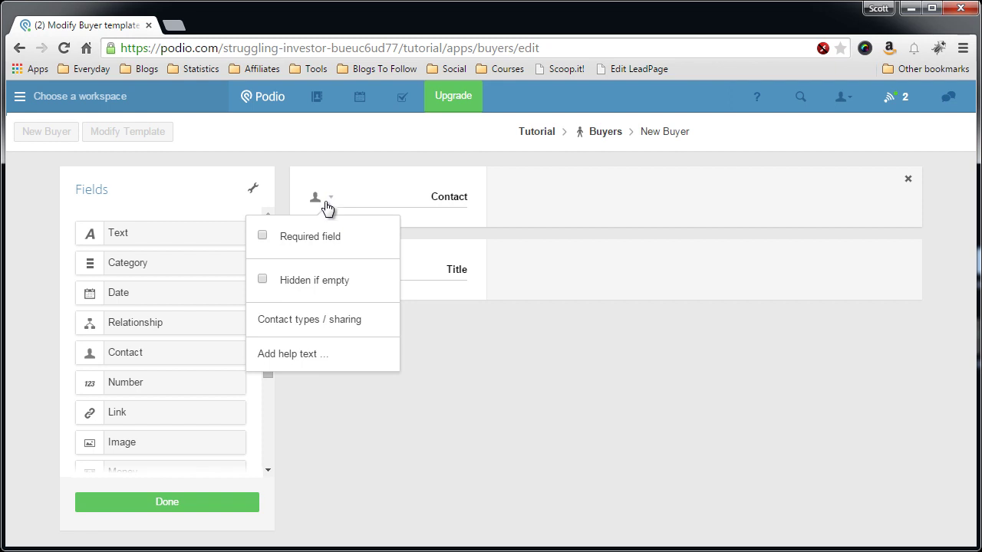
click(299, 322)
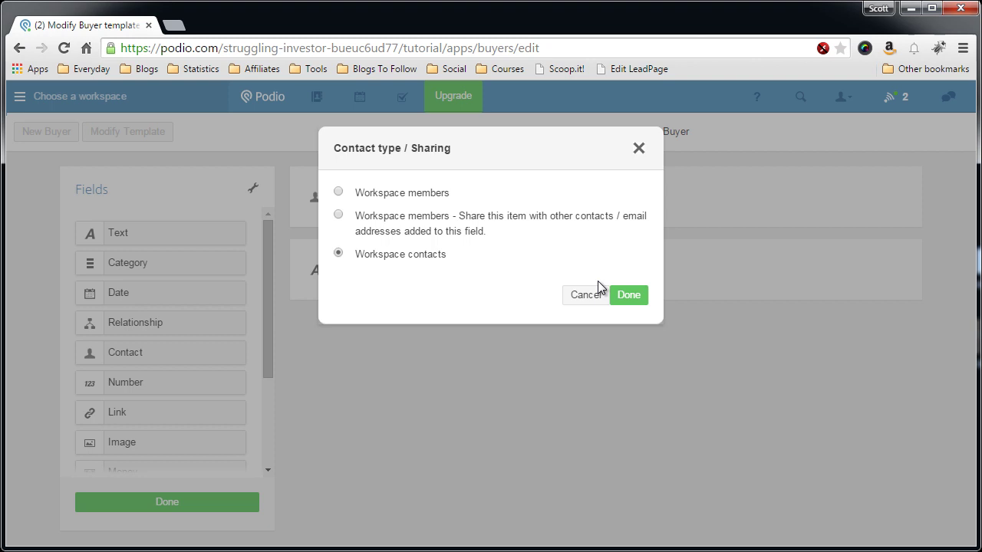
click(624, 295)
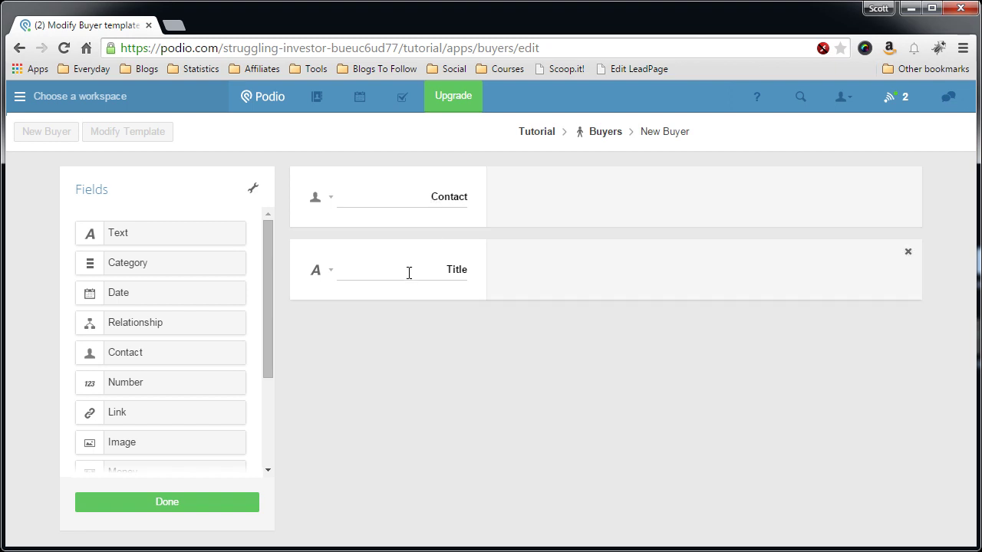
Step: Rename the Title field's label to 'Target Areas'
click(432, 271)
double_click(432, 270)
text(Con)
key(BackSpace)
key(BackSpace)
key(BackSpace)
text(Target Areas)
Step: Add a Category field below Target Areas
click(329, 275)
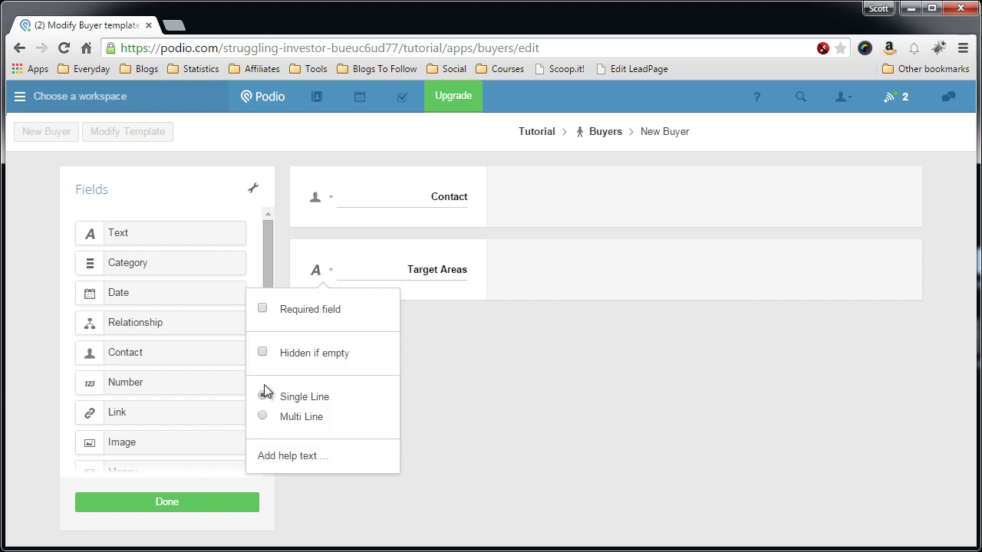
click(557, 365)
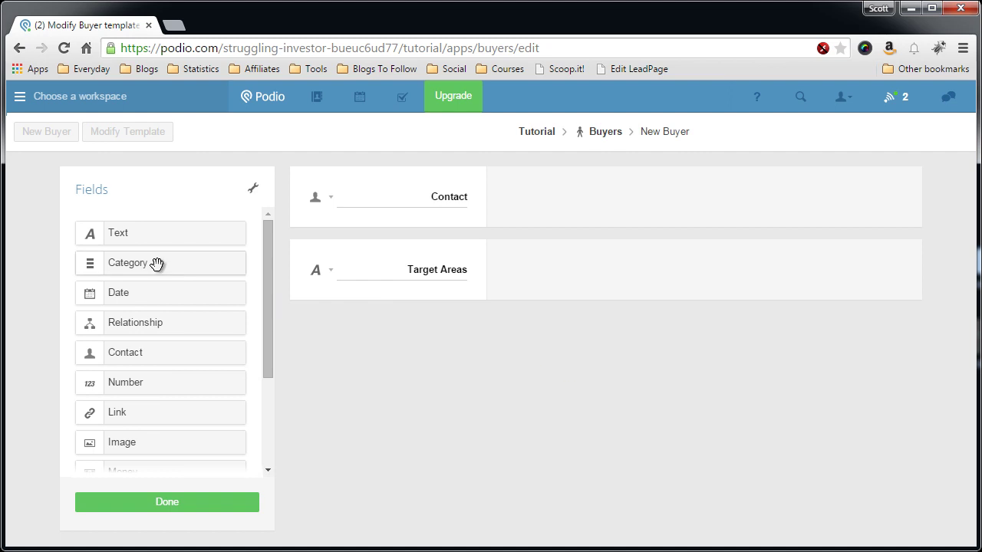
drag(153, 263, 419, 342)
Step: Label the category field 'Counties' and add county options such as Morris and Bergen
double_click(427, 342)
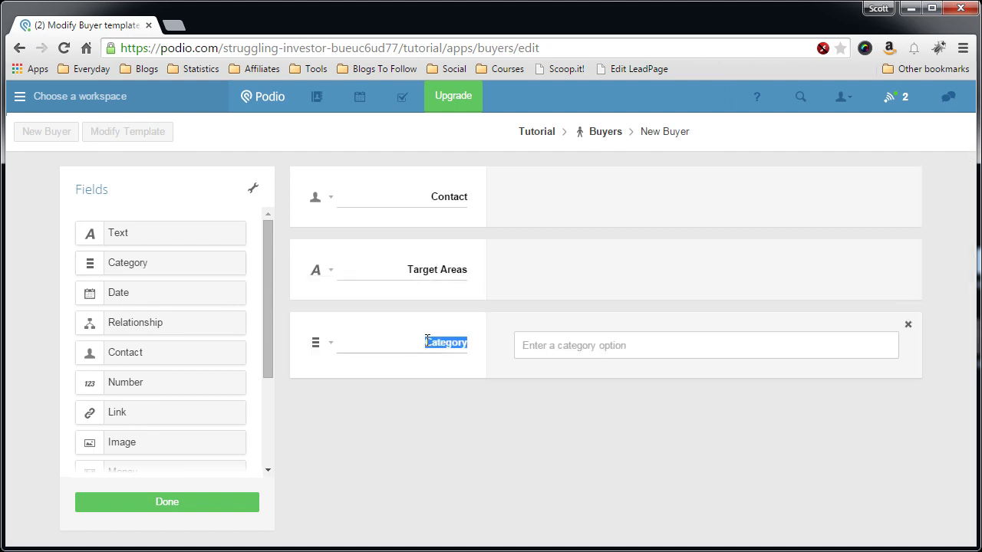
text(Counties)
click(571, 351)
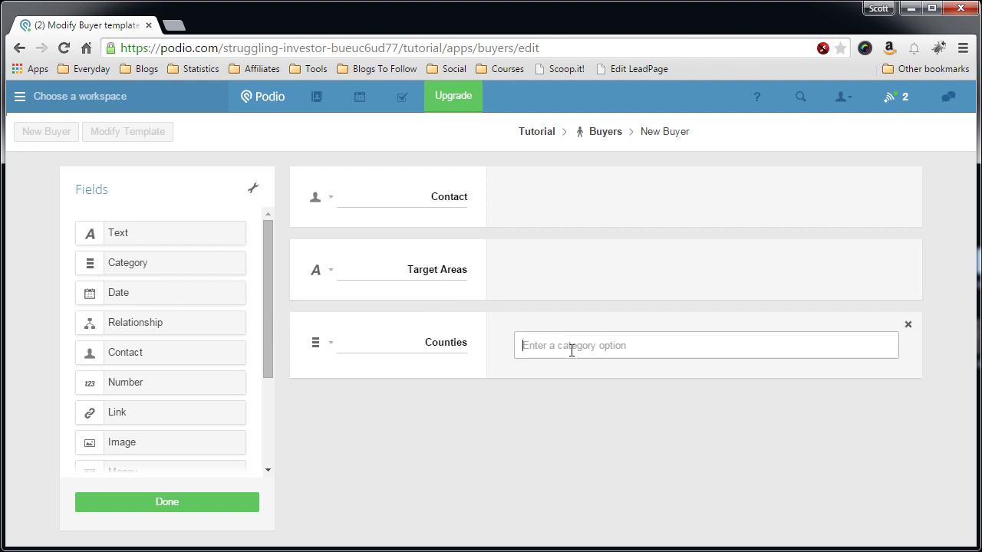
text(Morris)
key(Return)
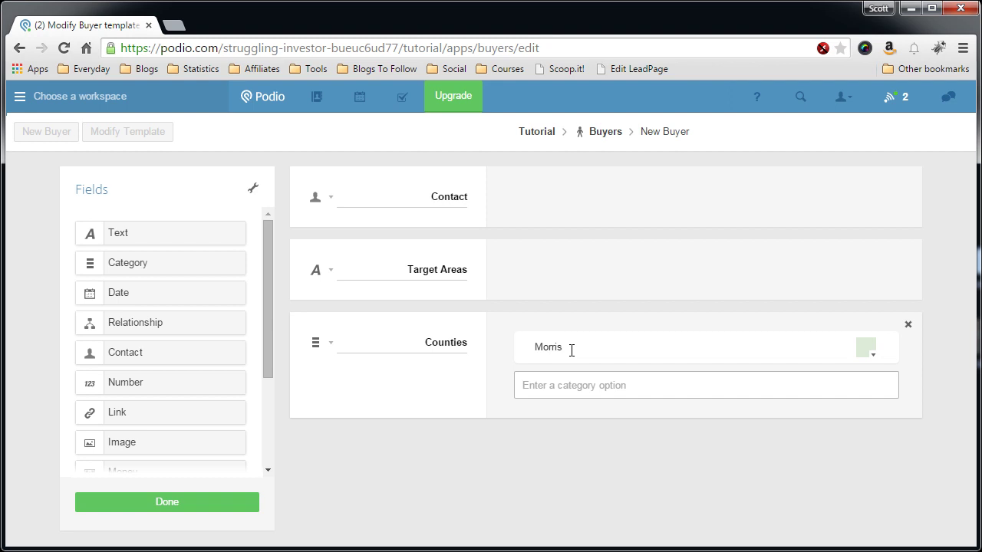
text(S)
text(Bergen)
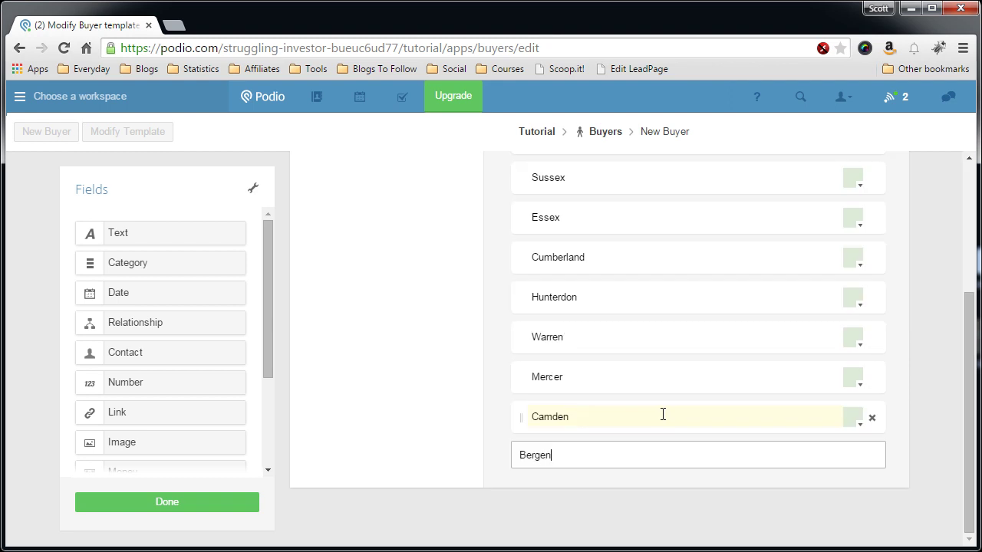
key(Return)
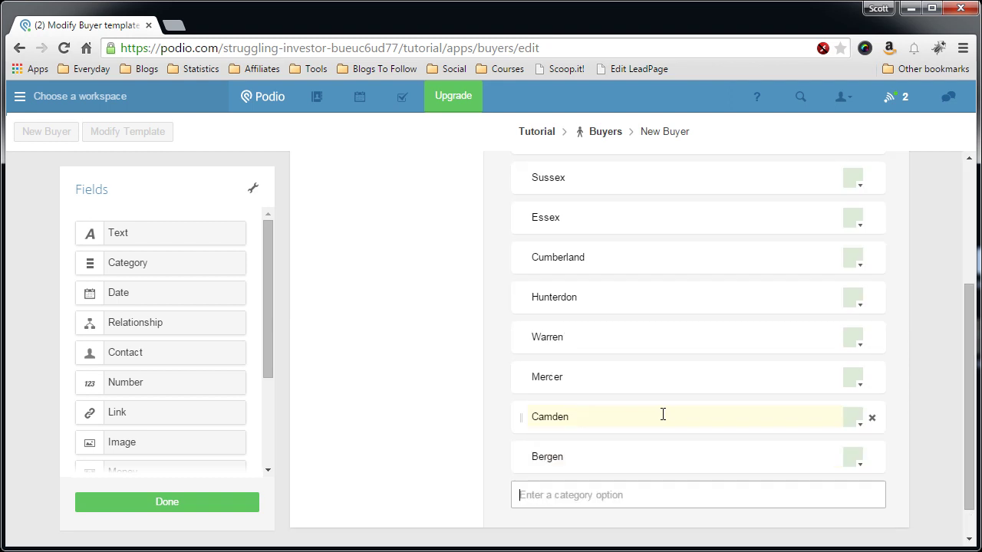
scroll(663, 414, up, 3)
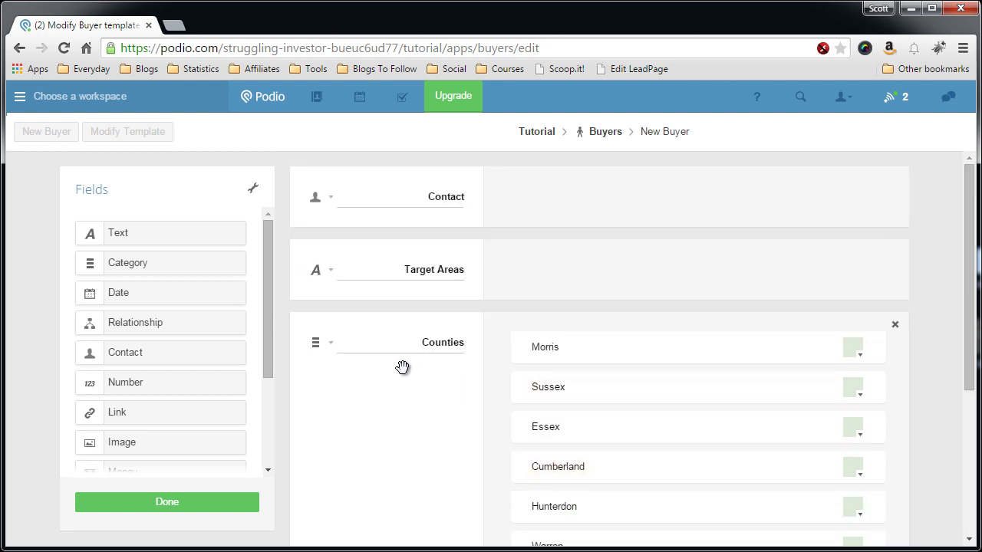
scroll(404, 366, down, 2)
scroll(359, 326, up, 1)
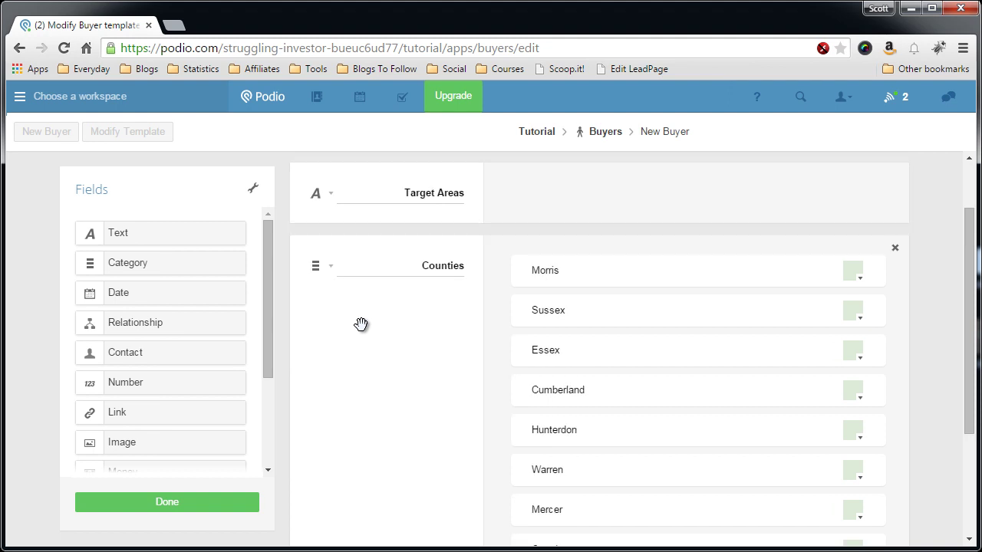
scroll(338, 329, down, 3)
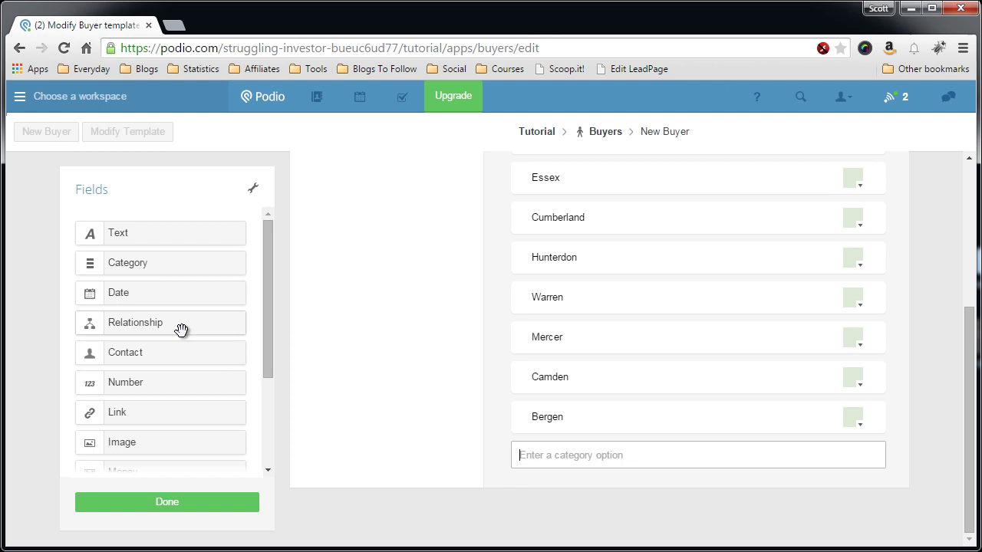
Step: Add a text field labelled 'Notes' below Counties and save the Buyers template
drag(161, 243, 406, 499)
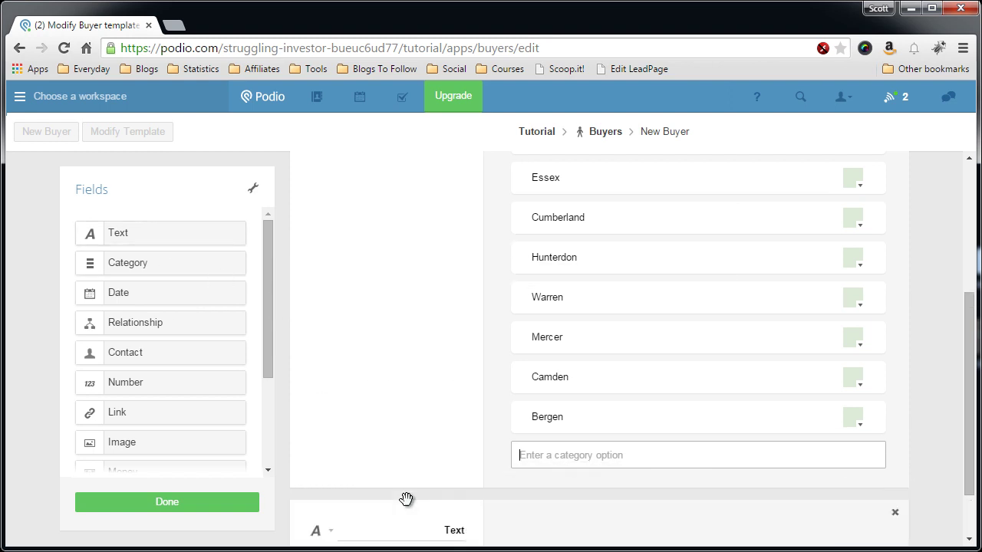
text(Notes)
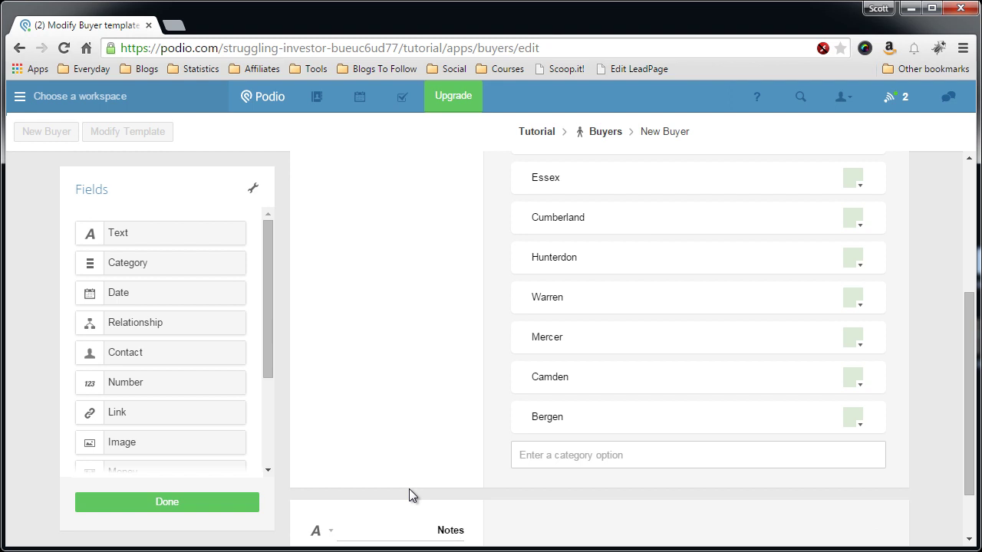
scroll(414, 475, down, 1)
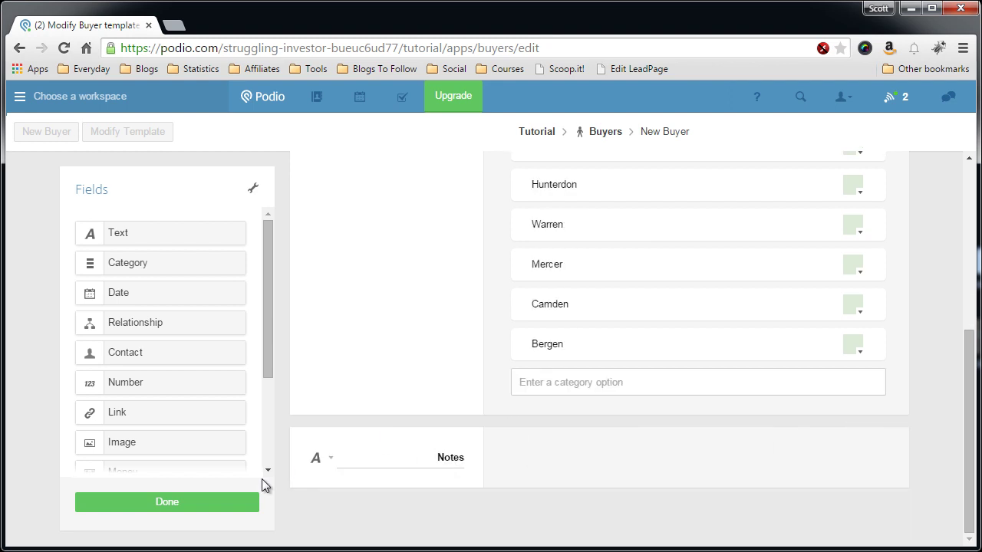
click(185, 507)
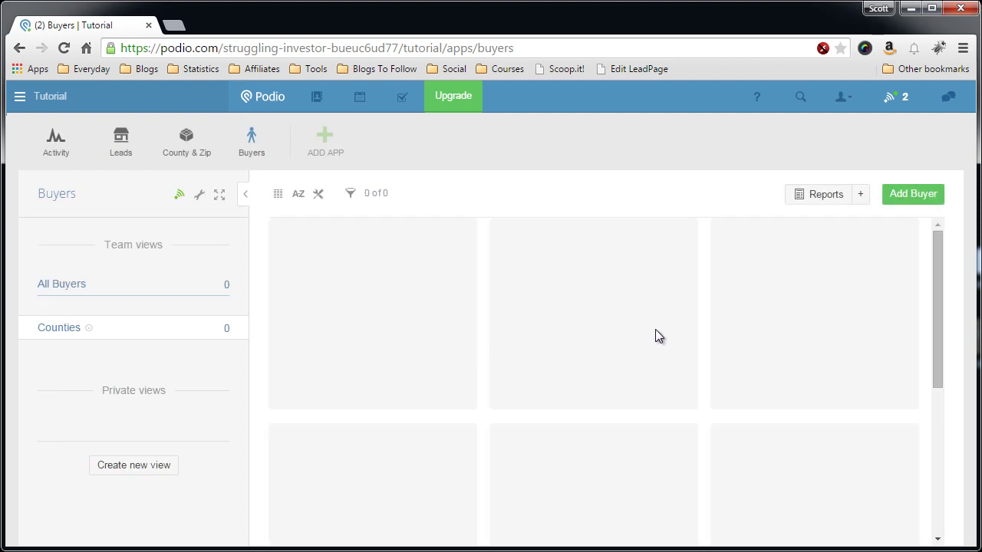
Step: Start a new Buyer entry and bring up the Add a new workspace contact form
click(926, 201)
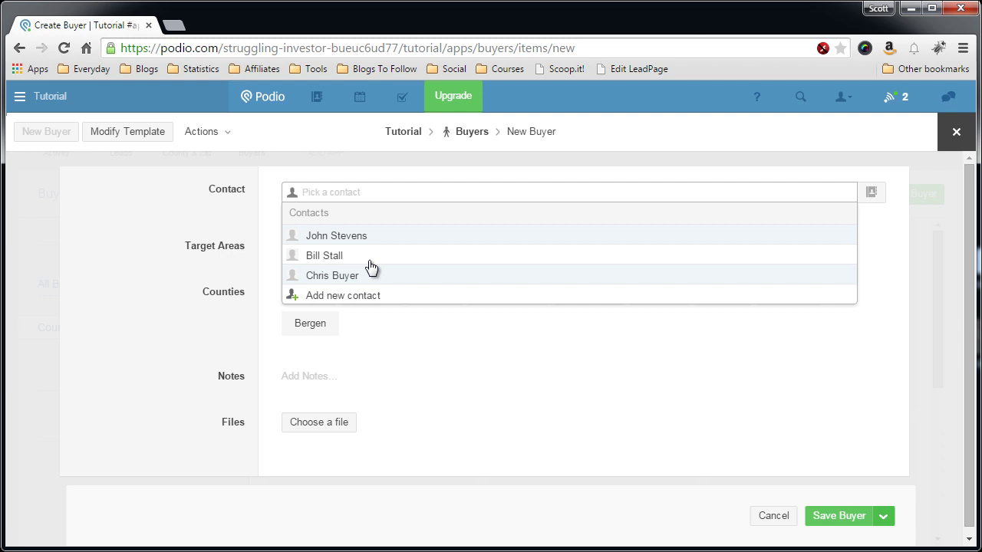
text(C)
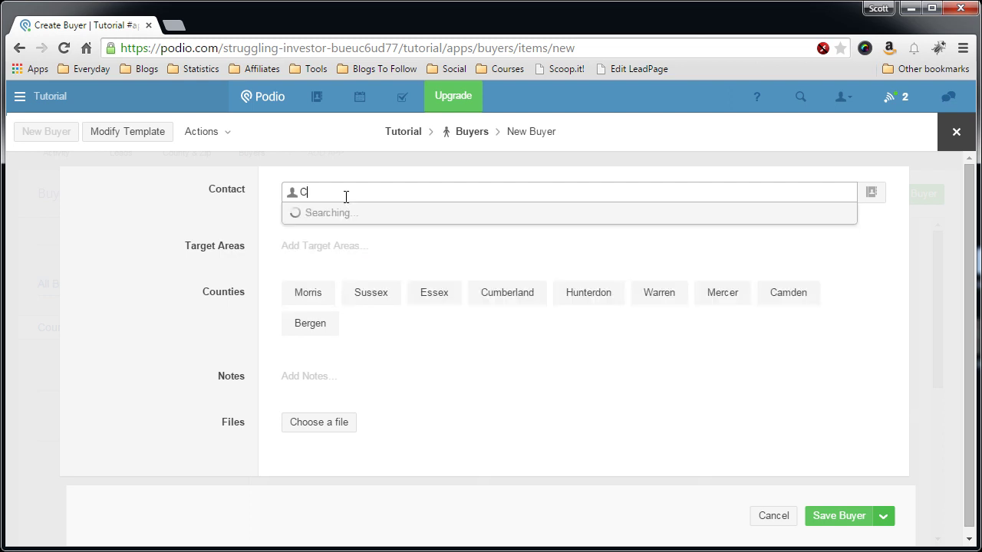
key(BackSpace)
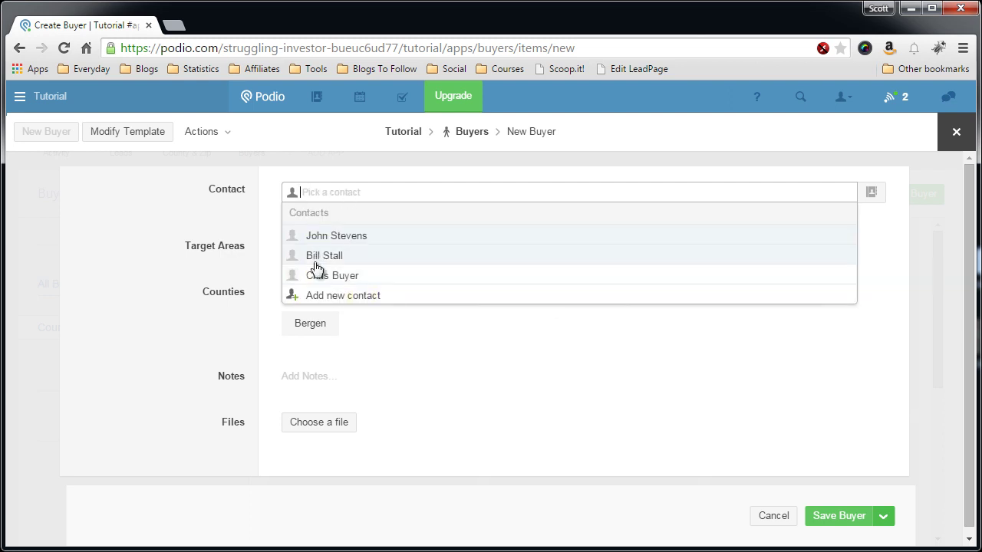
click(323, 297)
Step: Enter the new contact's full name, e-mail address and phone number
text(C)
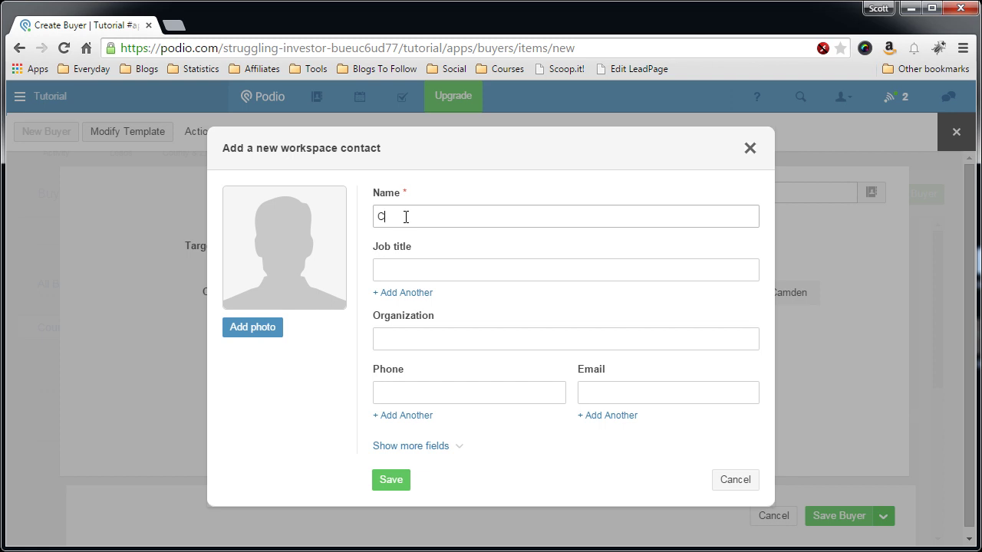
key(BackSpace)
text(Johnny Buyer)
click(414, 268)
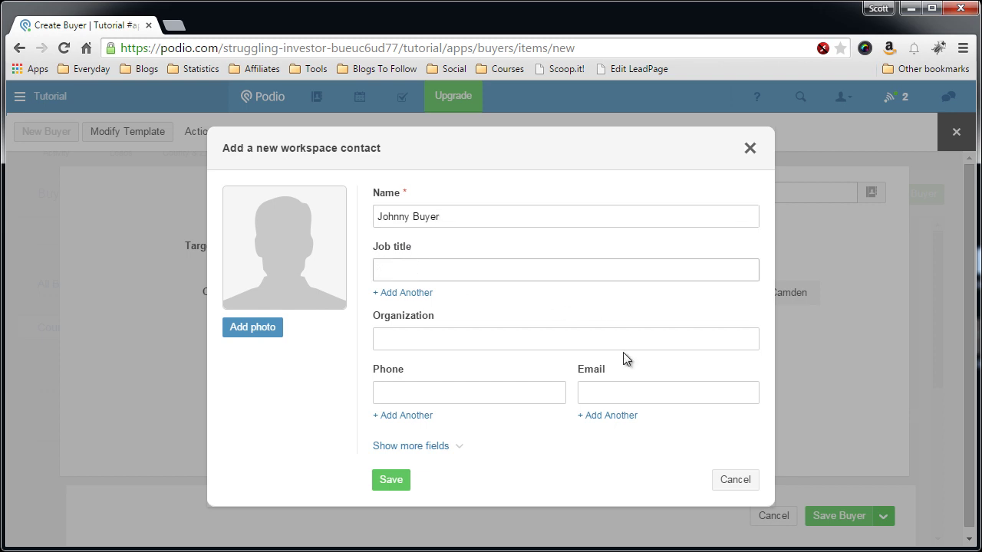
click(634, 383)
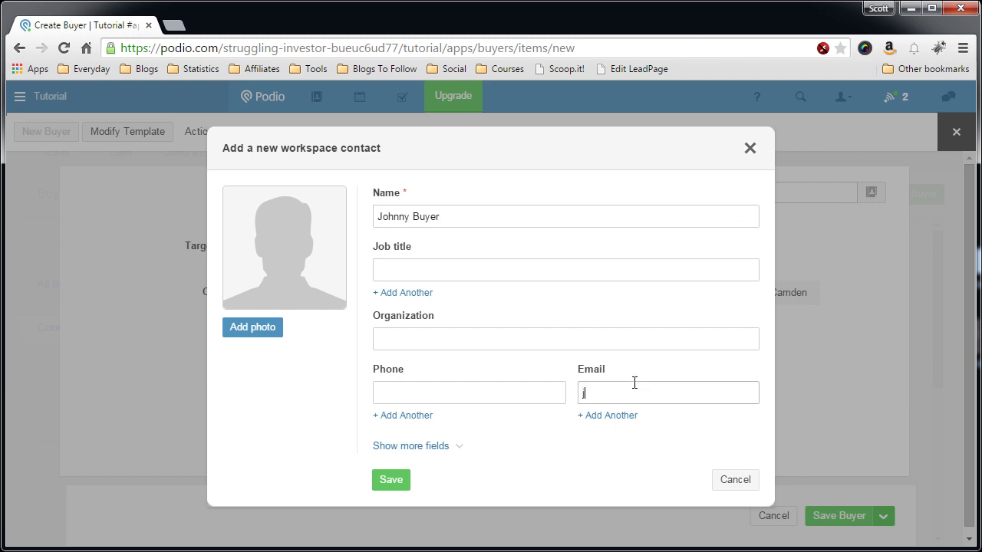
click(469, 392)
text(9)
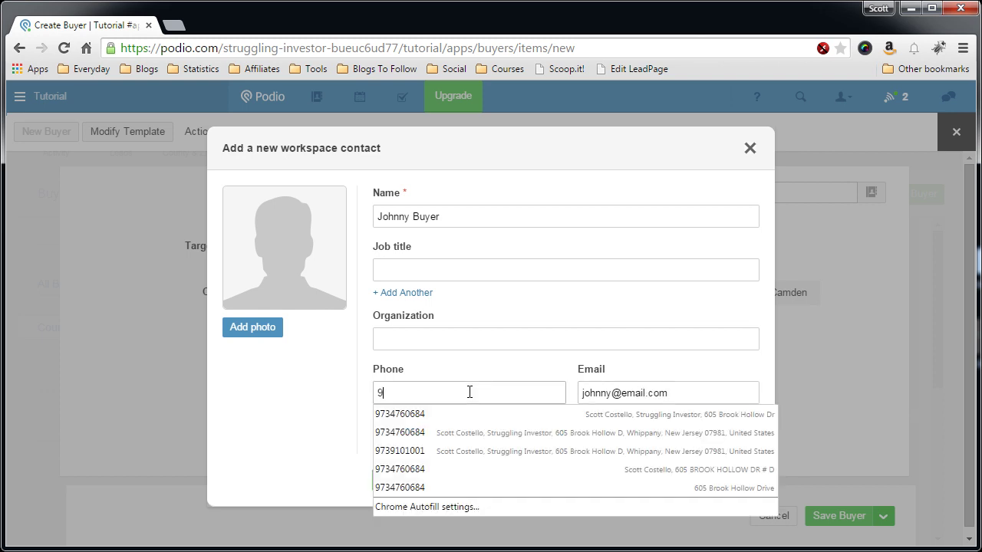
text(99-88)
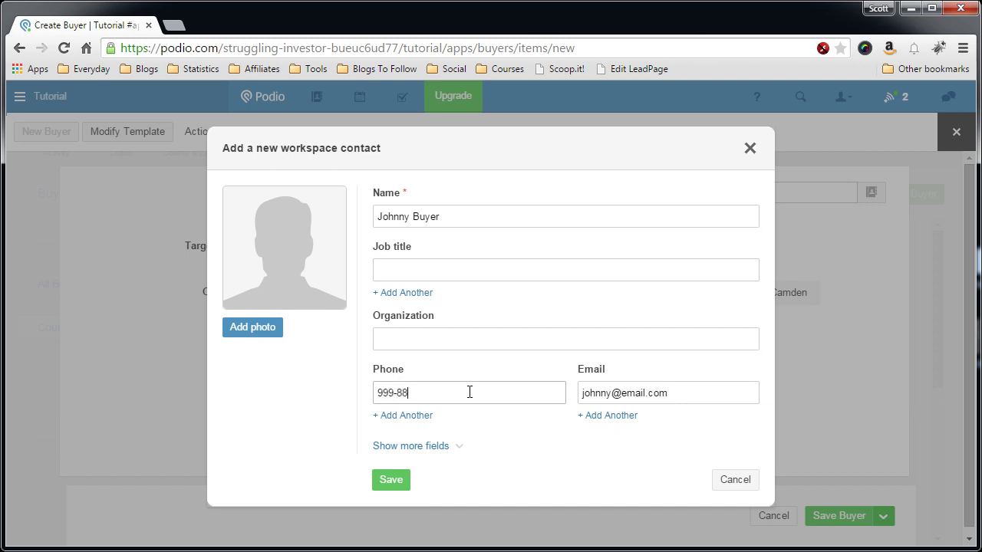
text(8-7777)
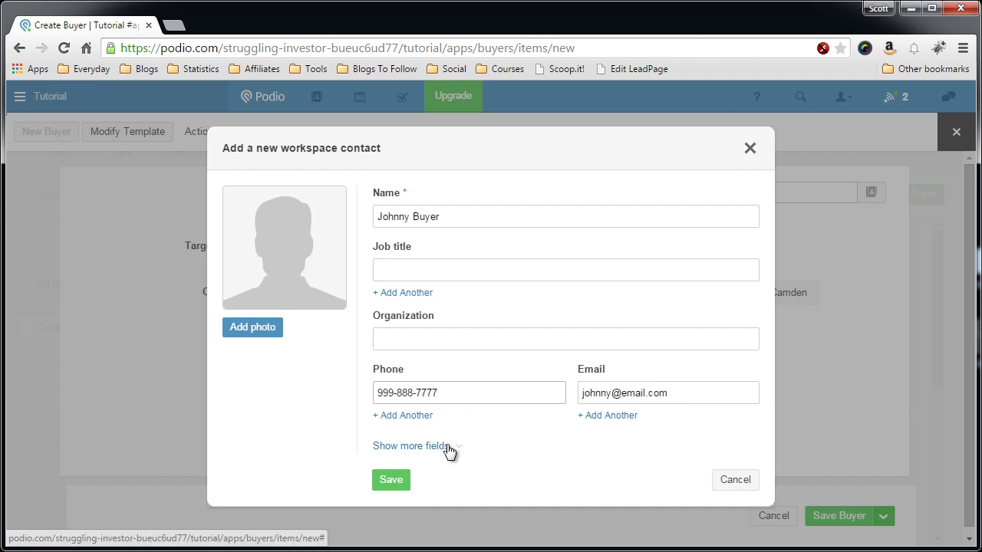
Step: Show the contact's extra fields and review the address and notes boxes
click(410, 445)
scroll(498, 410, down, 3)
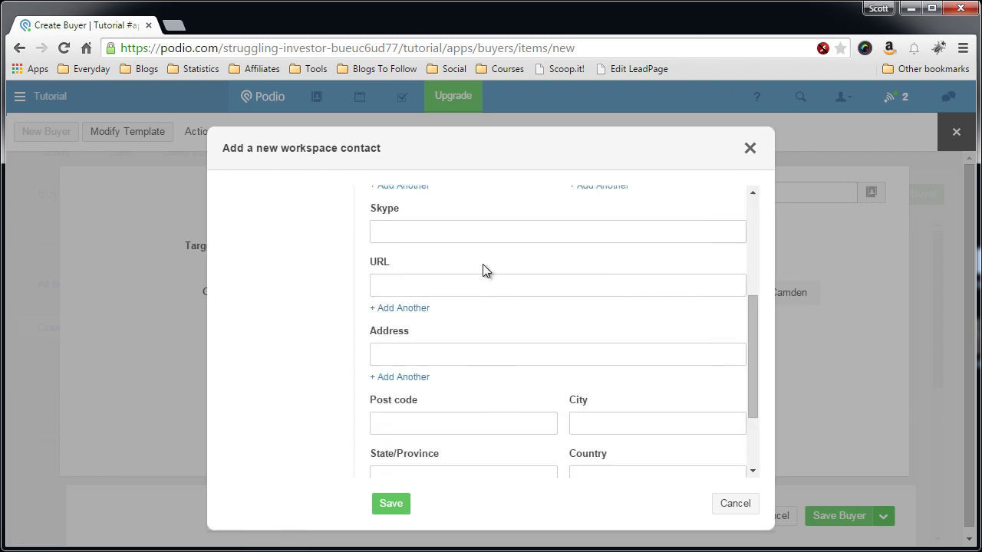
click(448, 353)
scroll(452, 360, down, 1)
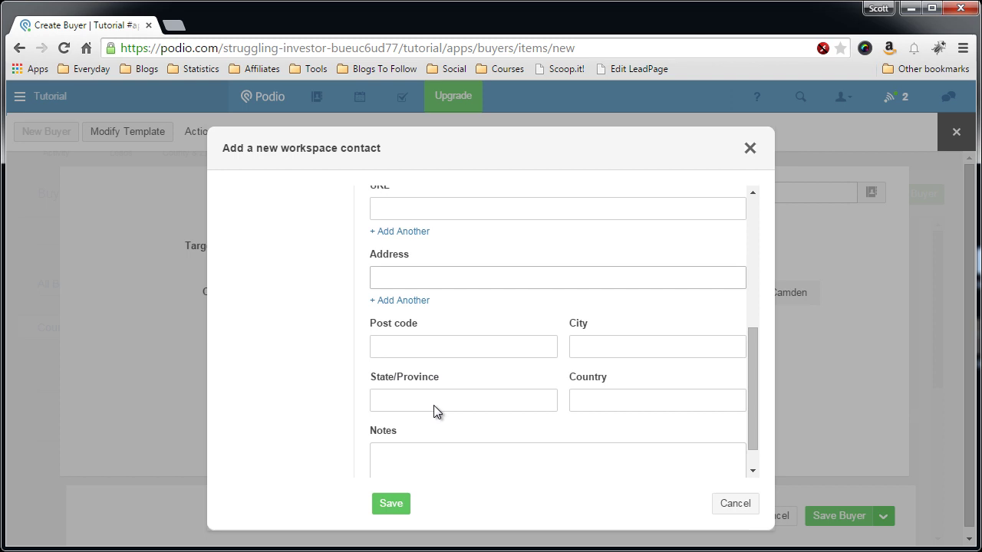
click(427, 452)
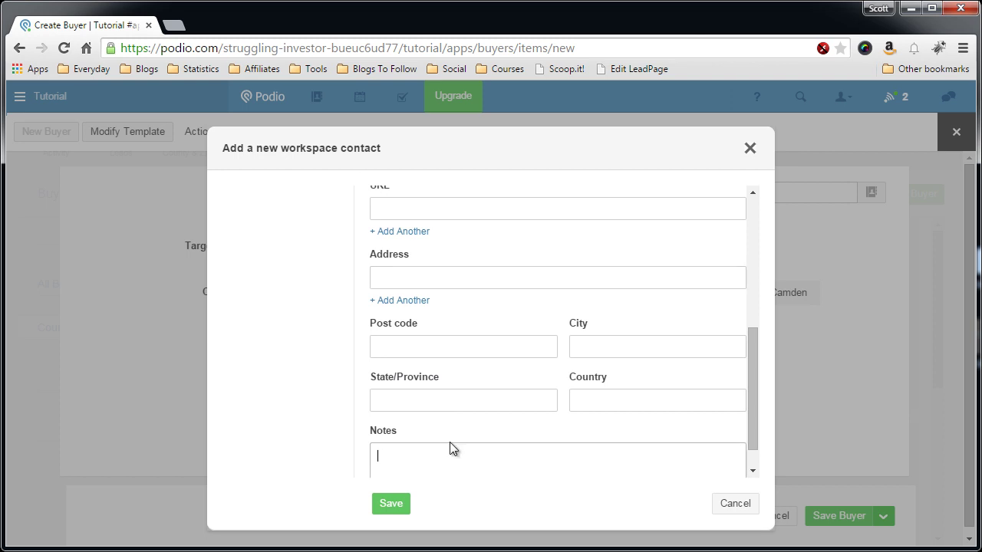
scroll(471, 423, up, 2)
scroll(471, 420, up, 2)
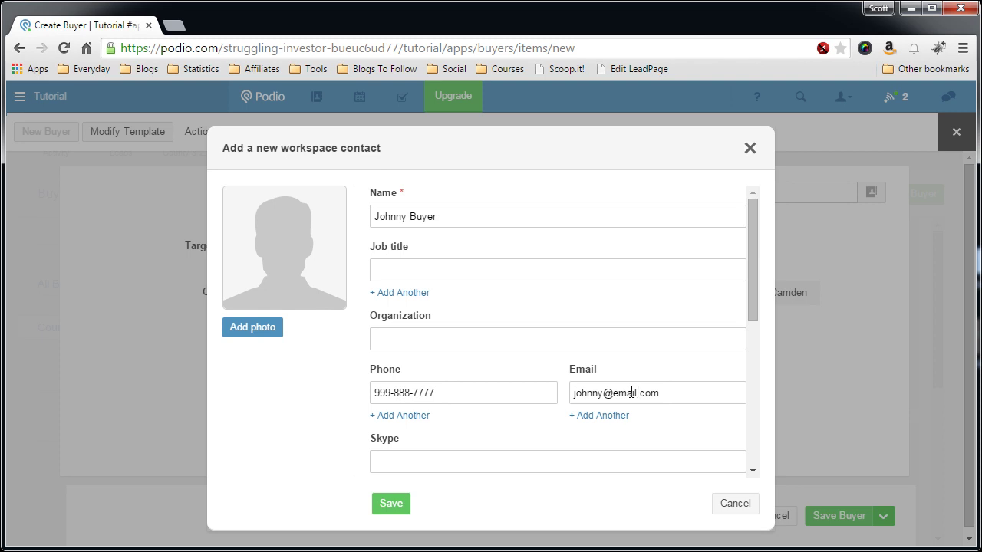
Step: Save the contact into the Contact field and choose Warren, replacing Cumberland, as the county
click(388, 507)
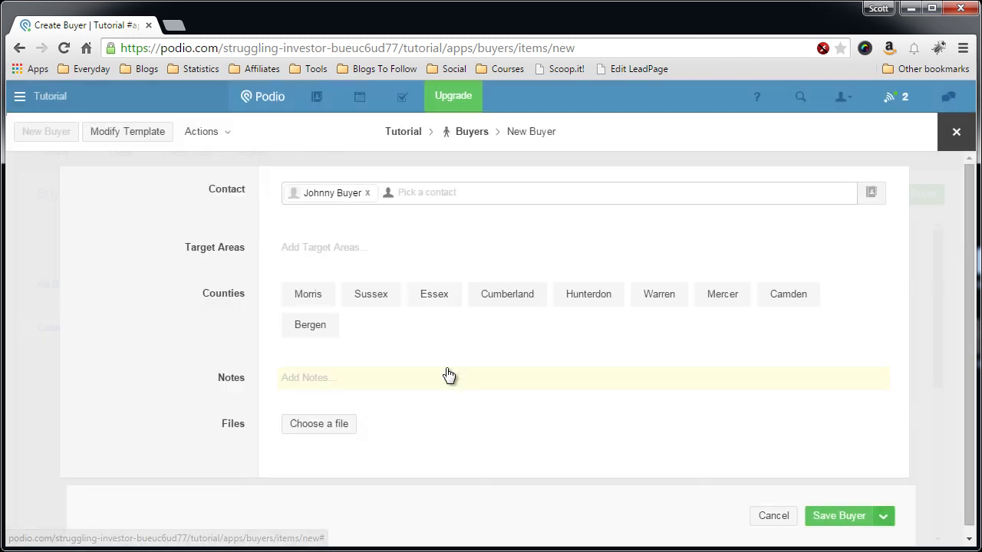
click(311, 296)
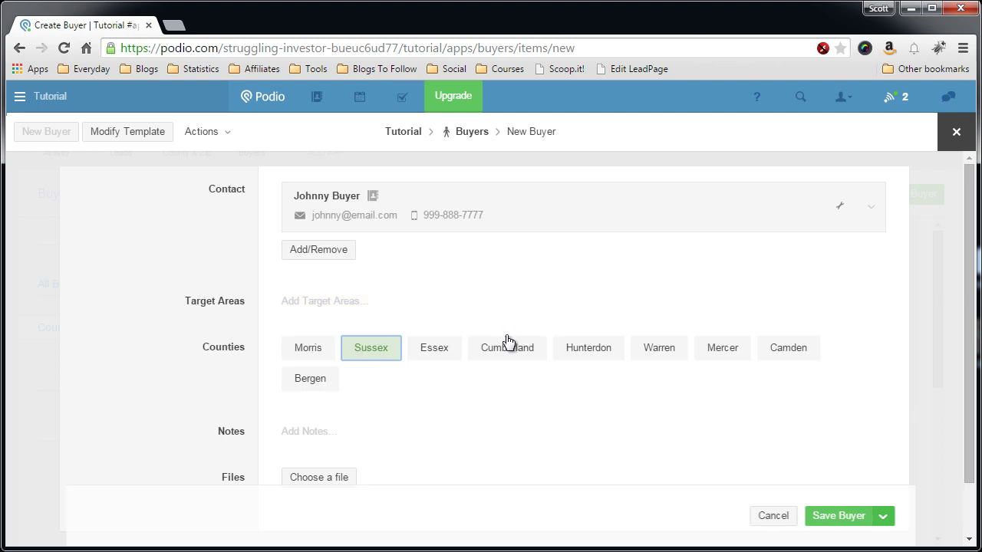
click(506, 345)
click(675, 354)
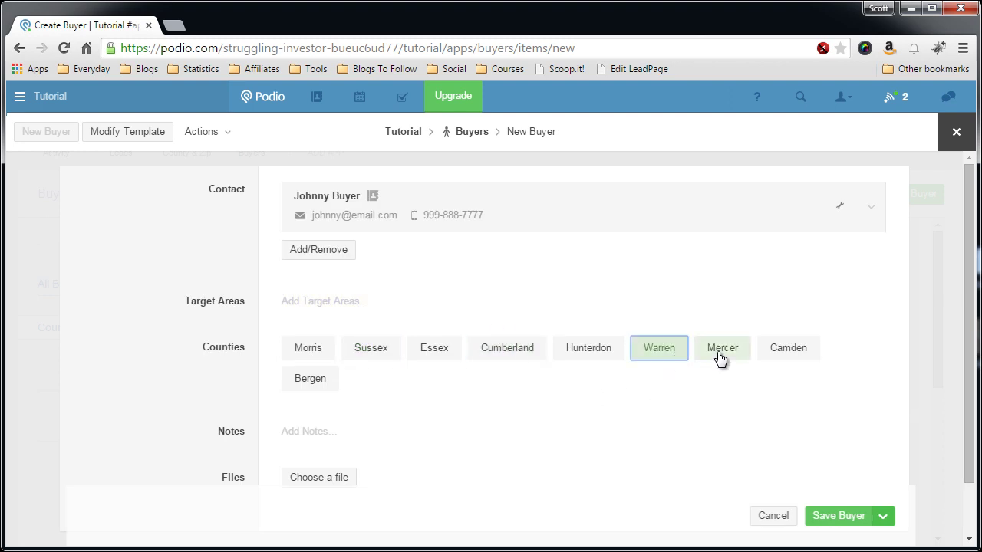
scroll(401, 376, down, 1)
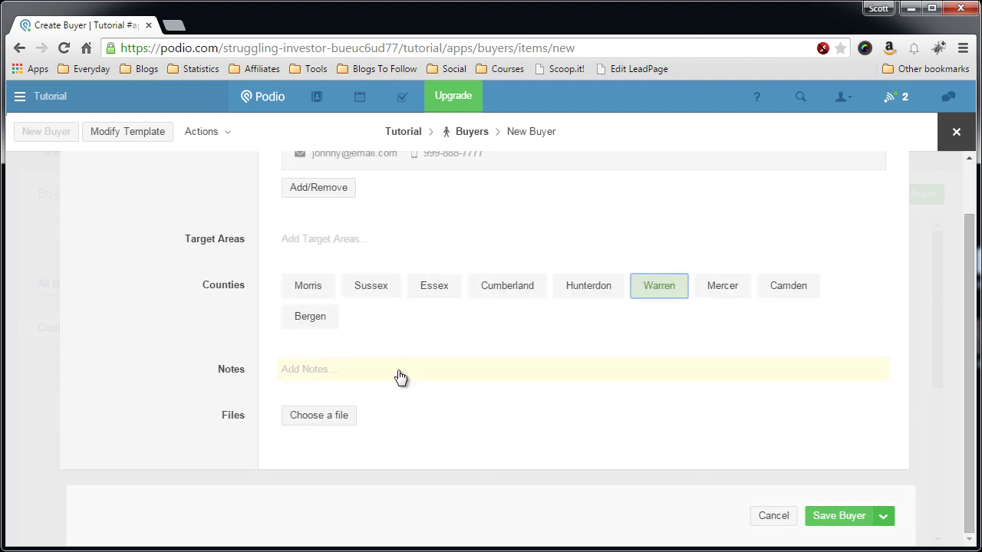
scroll(401, 377, up, 1)
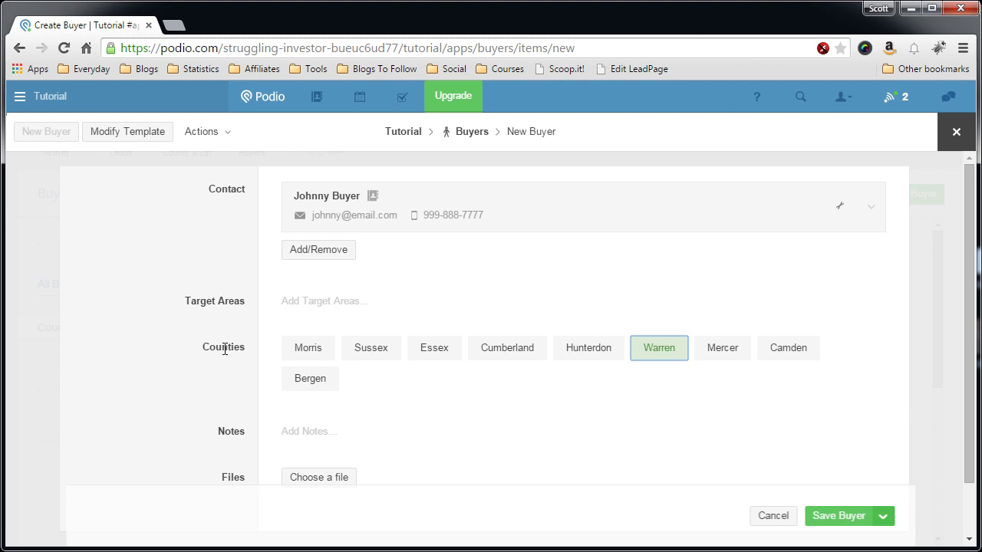
Step: Switch the Counties field in the Buyers template to Multiple choice and save the template
click(136, 138)
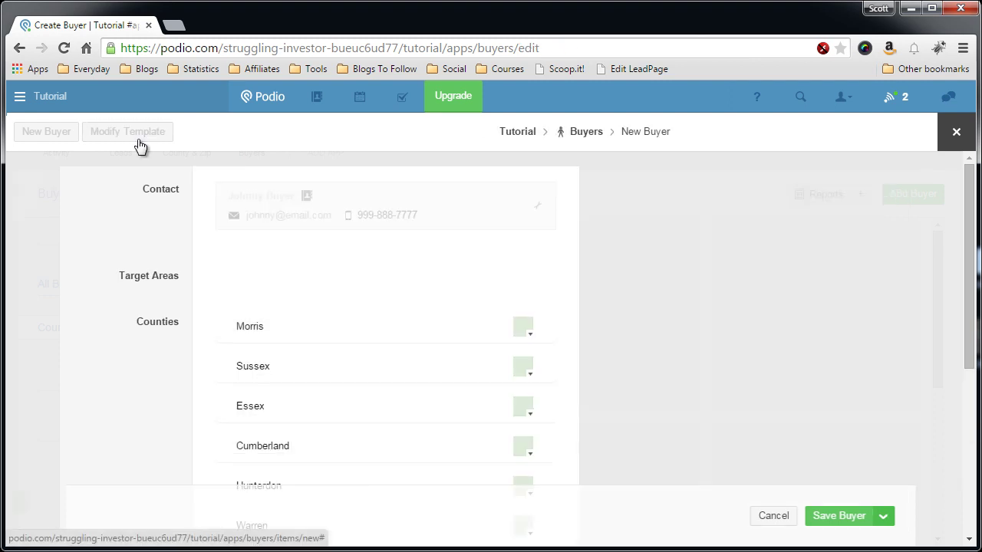
scroll(453, 396, down, 1)
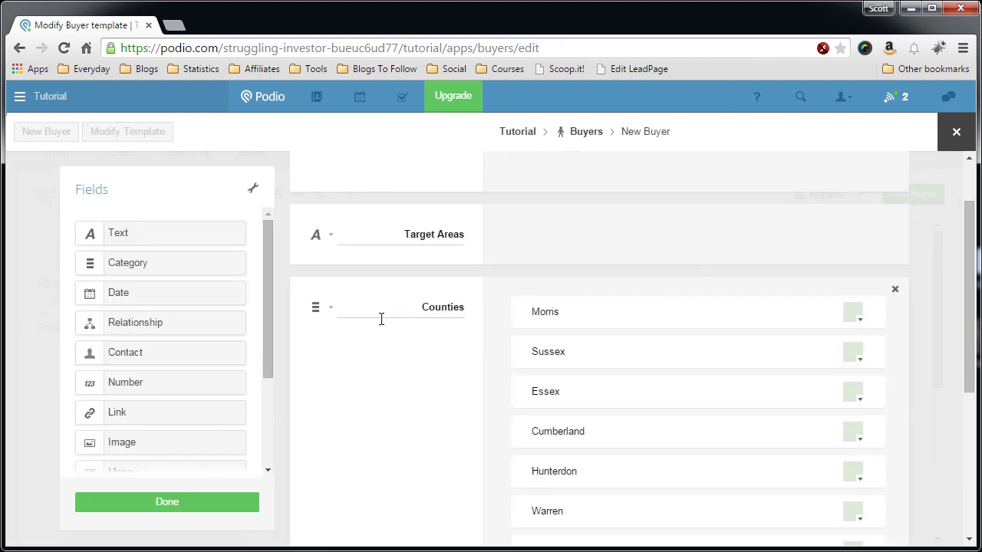
click(330, 310)
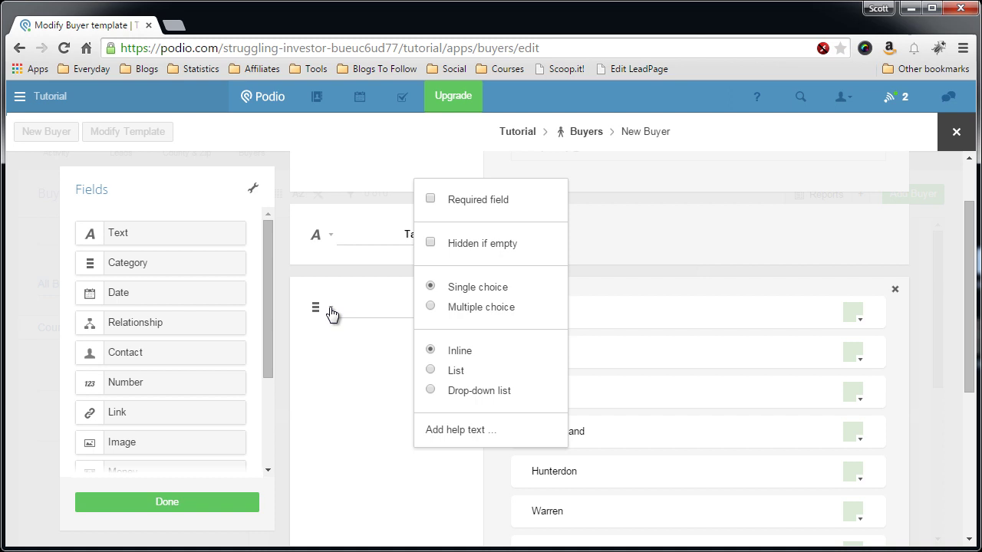
click(431, 306)
click(290, 353)
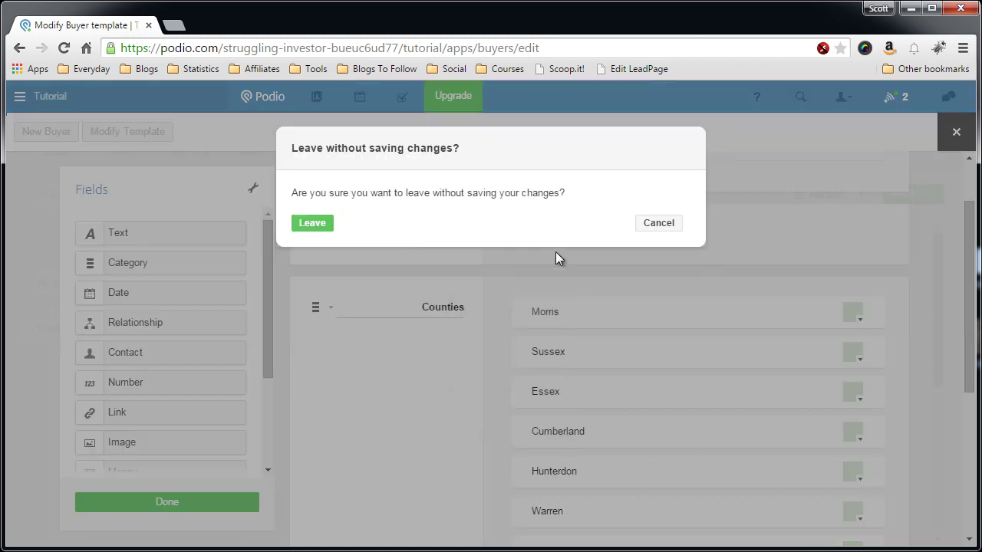
click(653, 225)
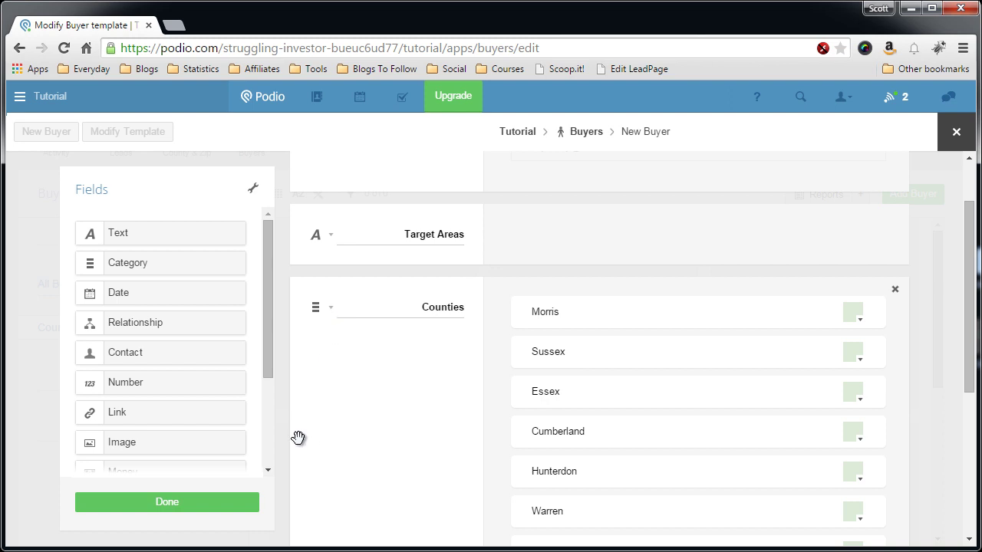
click(212, 501)
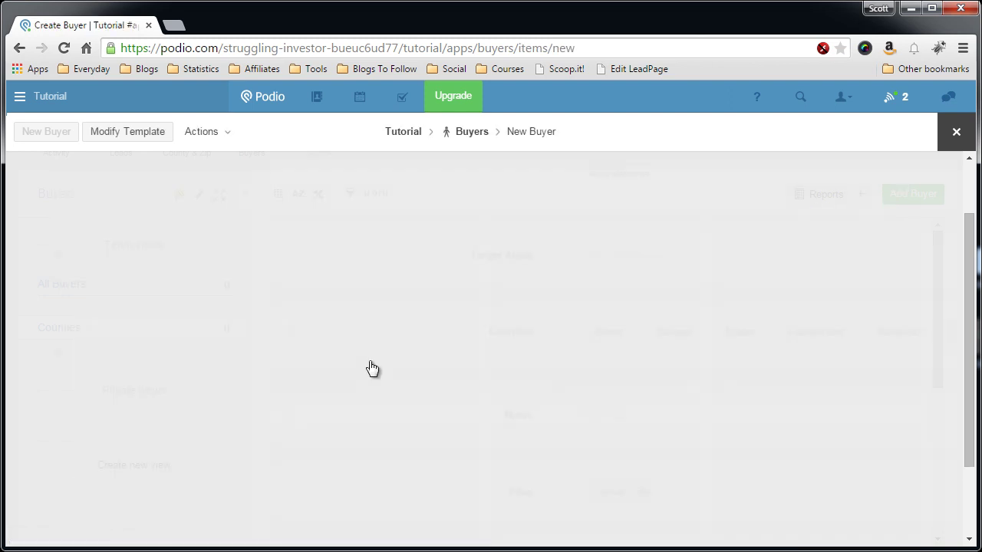
Step: Select Sussex, Cumberland and Camden as the buyer's counties alongside Warren
scroll(402, 361, up, 1)
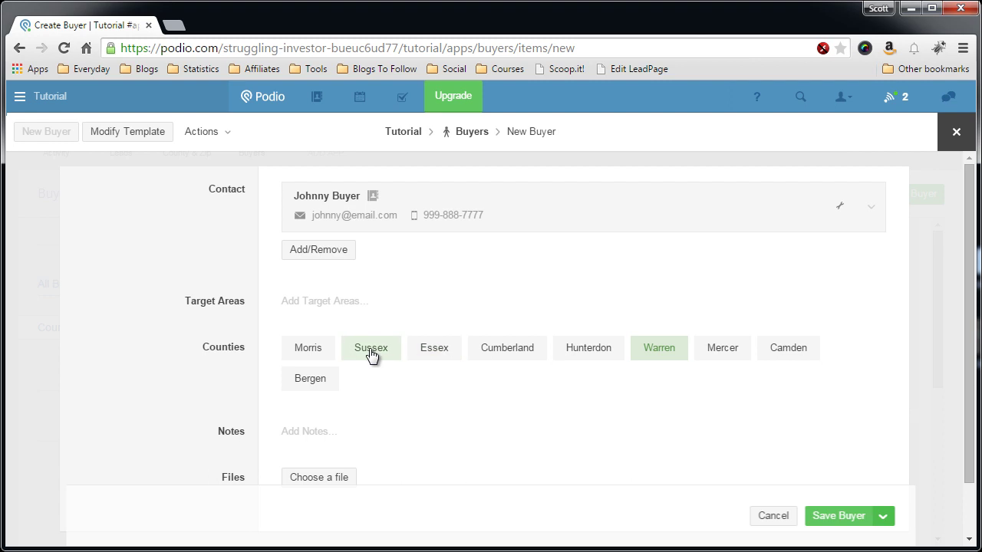
click(372, 349)
click(501, 351)
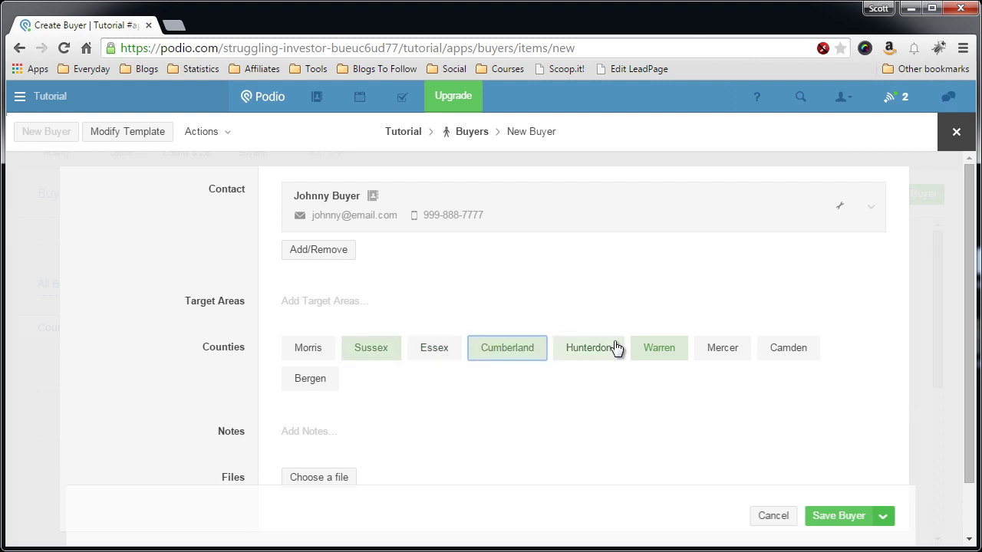
click(785, 354)
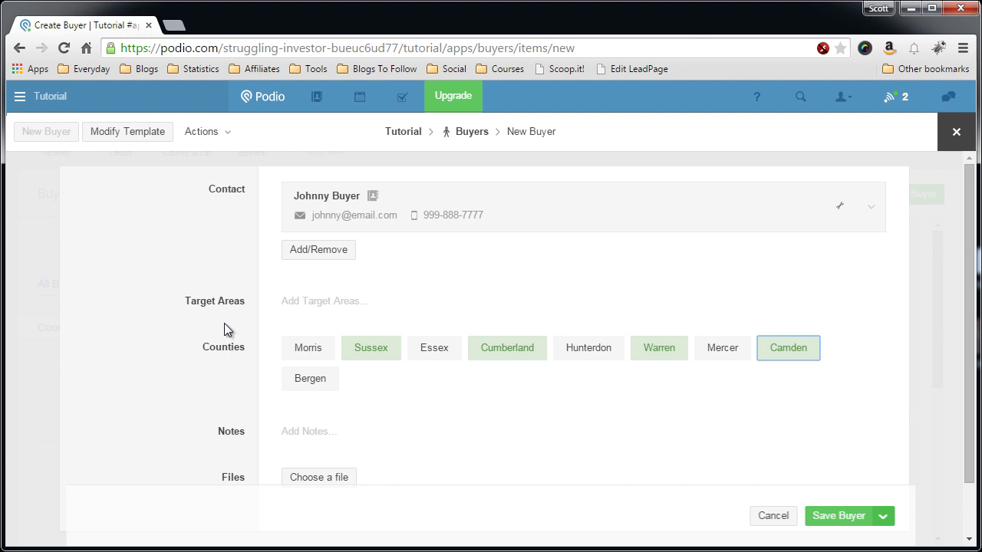
Step: Rename the Target Areas field to 'Counties' and the Counties field to 'Target Areas' in the template
click(150, 134)
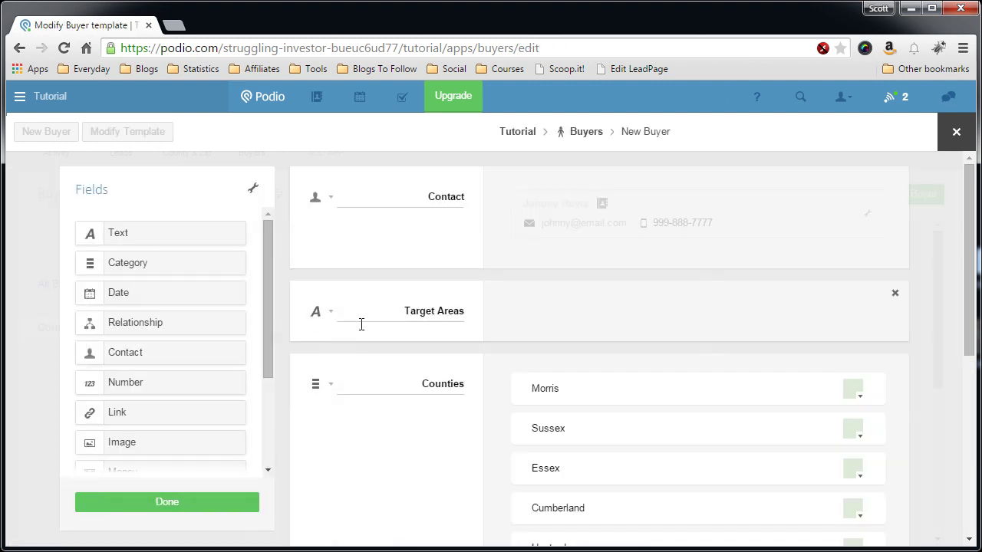
triple_click(406, 314)
text(Counties)
double_click(456, 383)
text(Target)
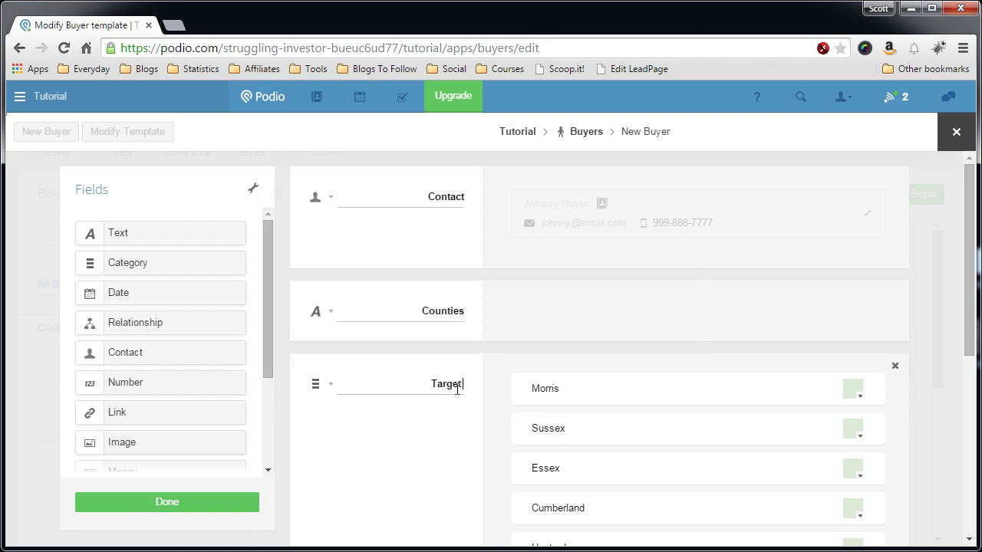
text( Areas)
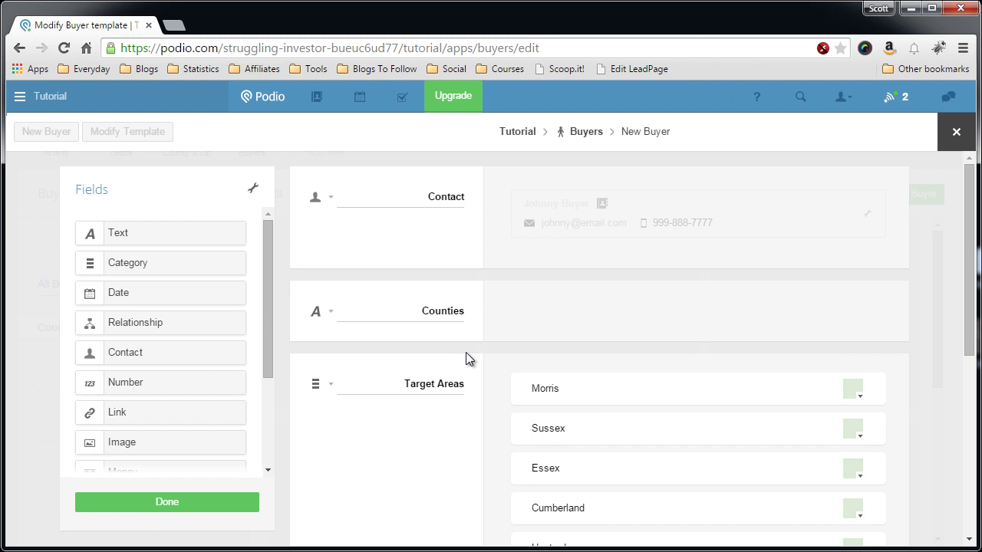
click(180, 506)
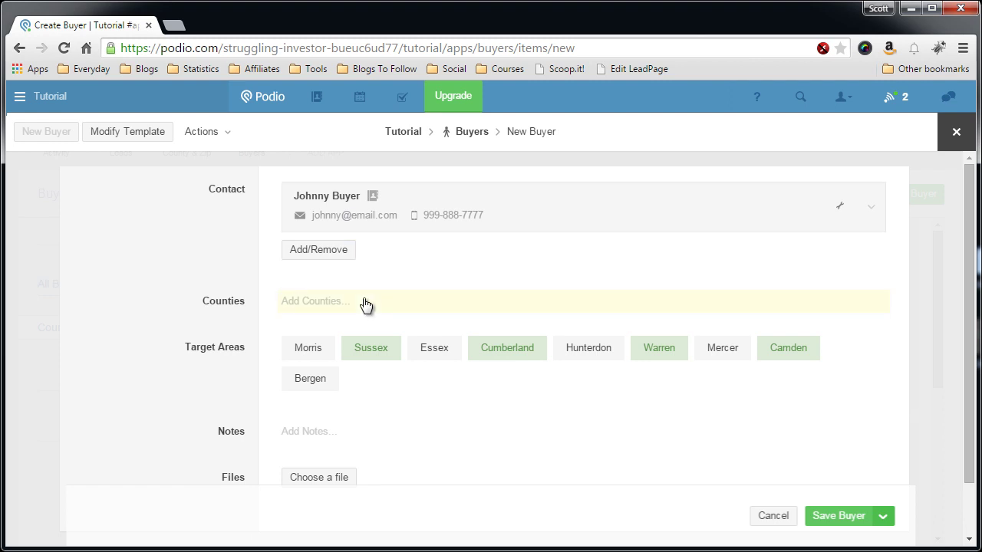
Step: Enter 'Sussex' as the value of the buyer's Counties text field
click(365, 301)
text(Sussex)
click(355, 291)
scroll(146, 338, down, 1)
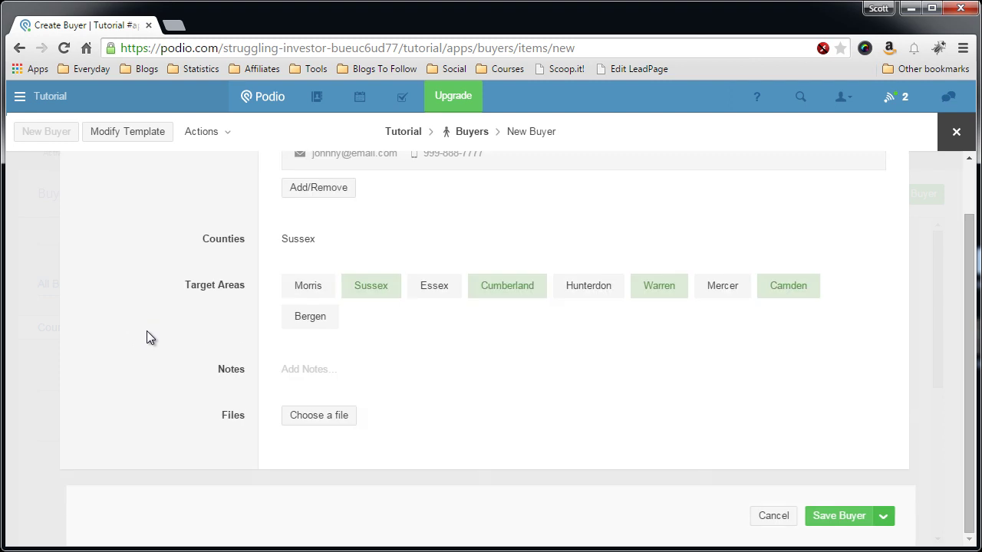
scroll(146, 331, up, 1)
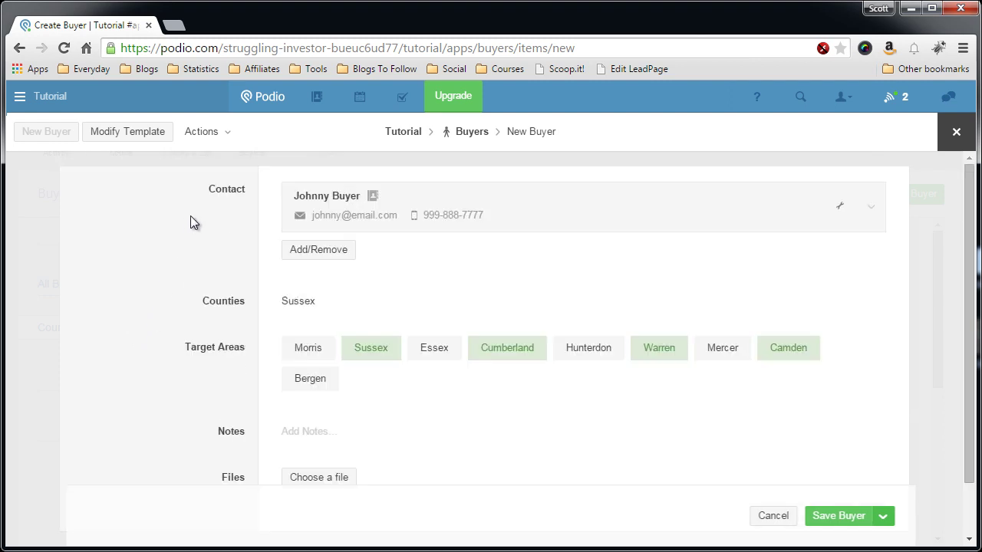
scroll(175, 272, down, 1)
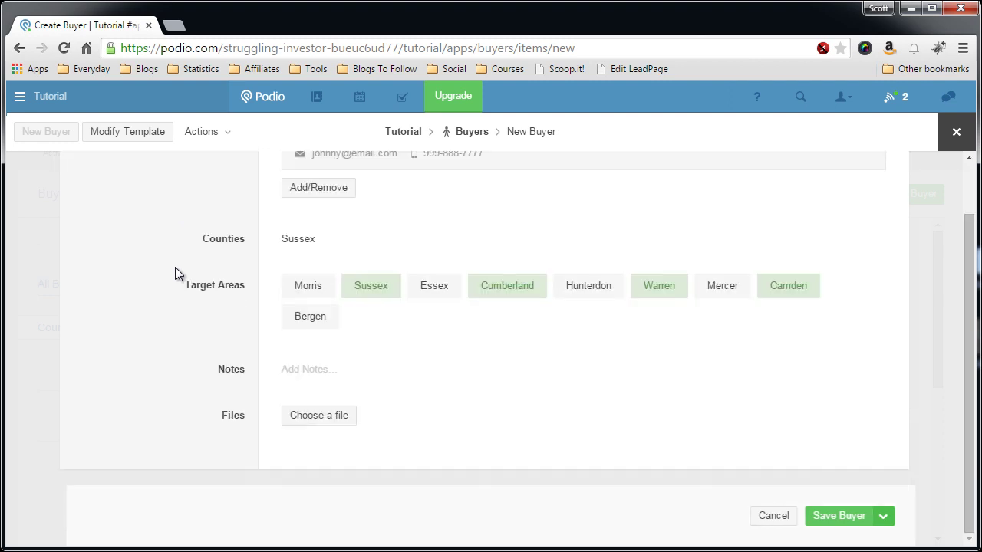
scroll(175, 274, up, 1)
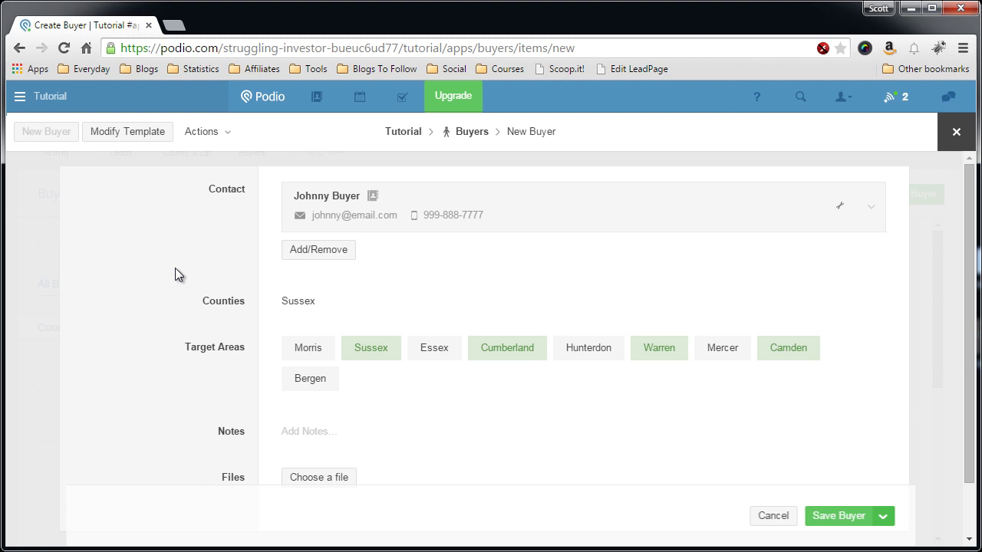